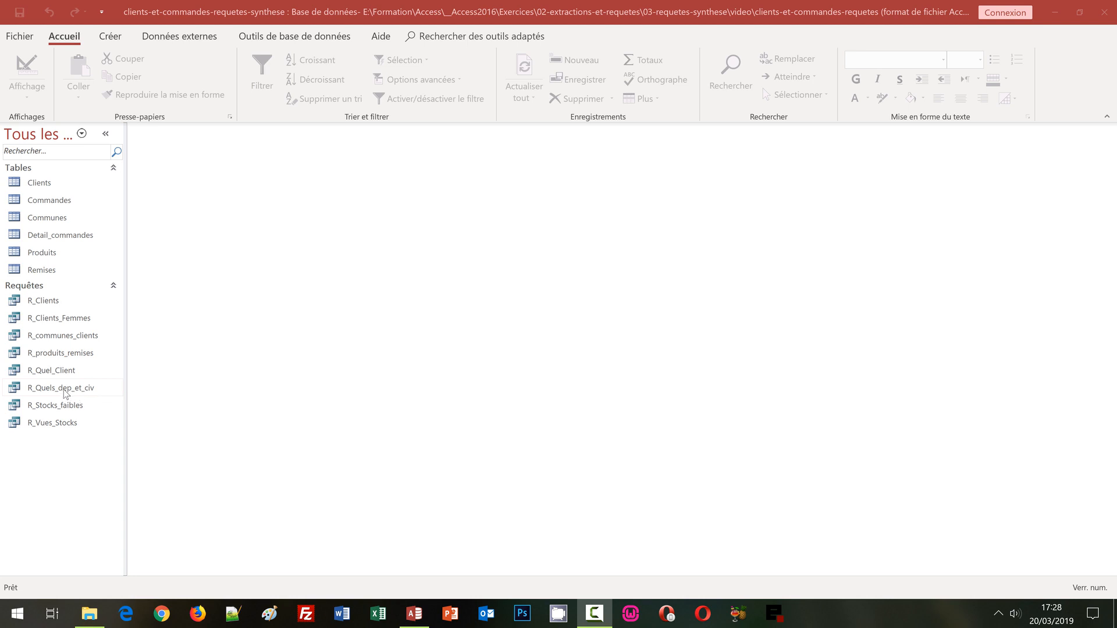
Step: Open the R_Quels_dep_et_civ query in design view and fit the Client_civilite and Client_dep columns to show their full criteria
right_click(65, 393)
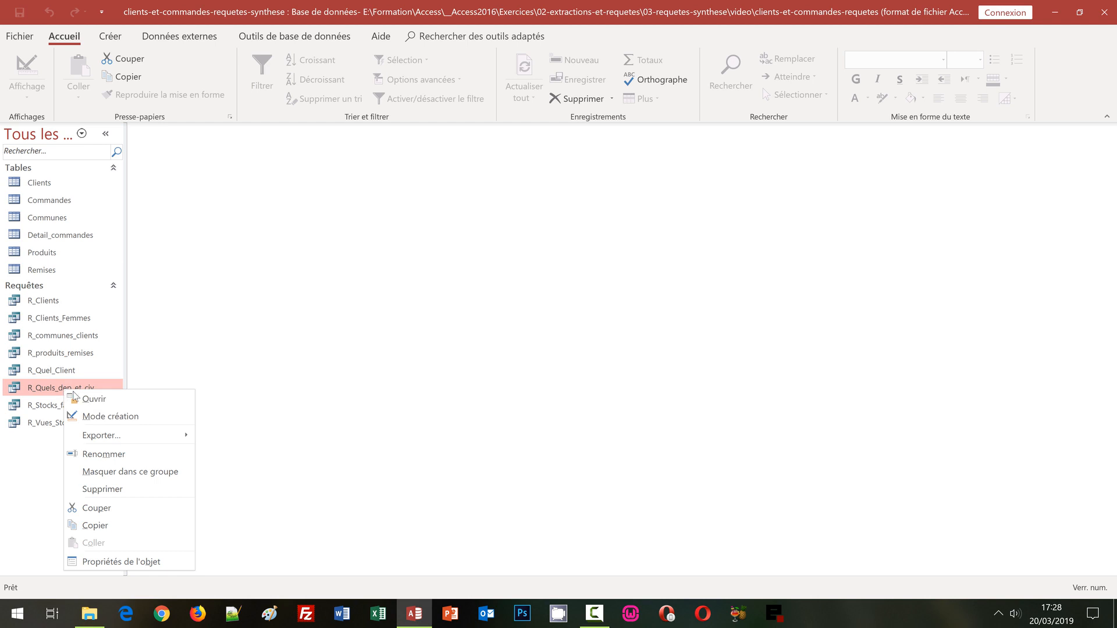
left_click(111, 417)
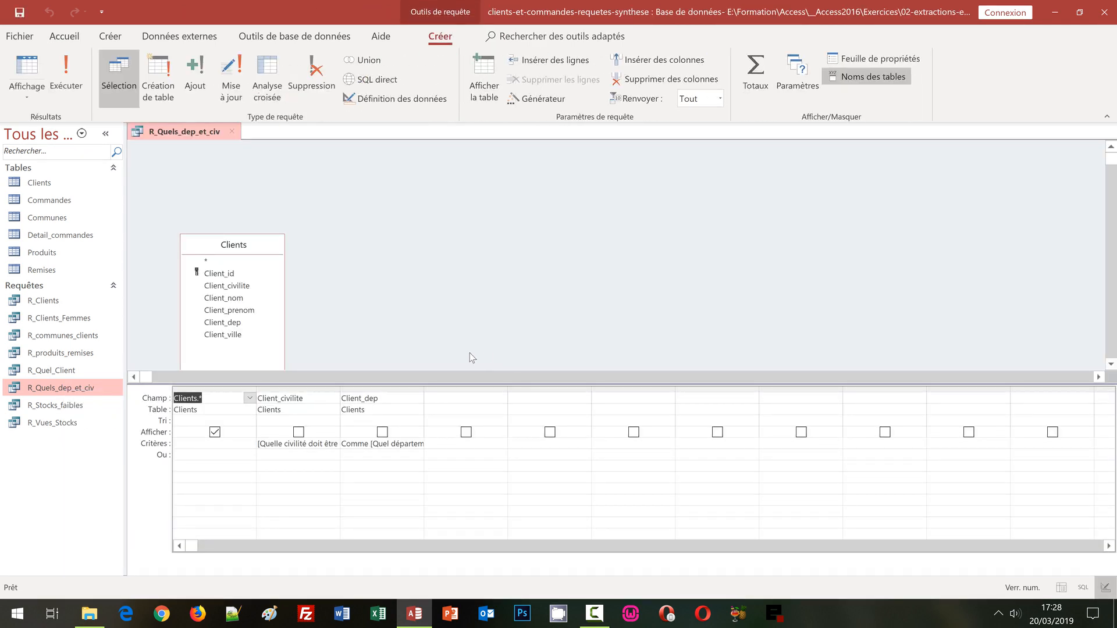
double_click(340, 389)
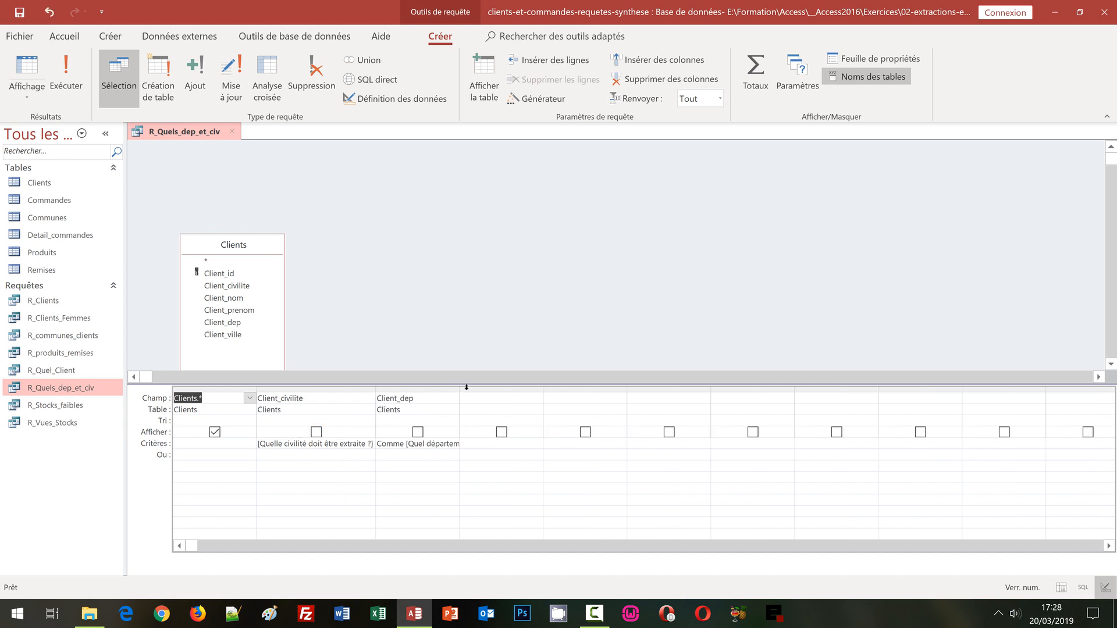
double_click(459, 389)
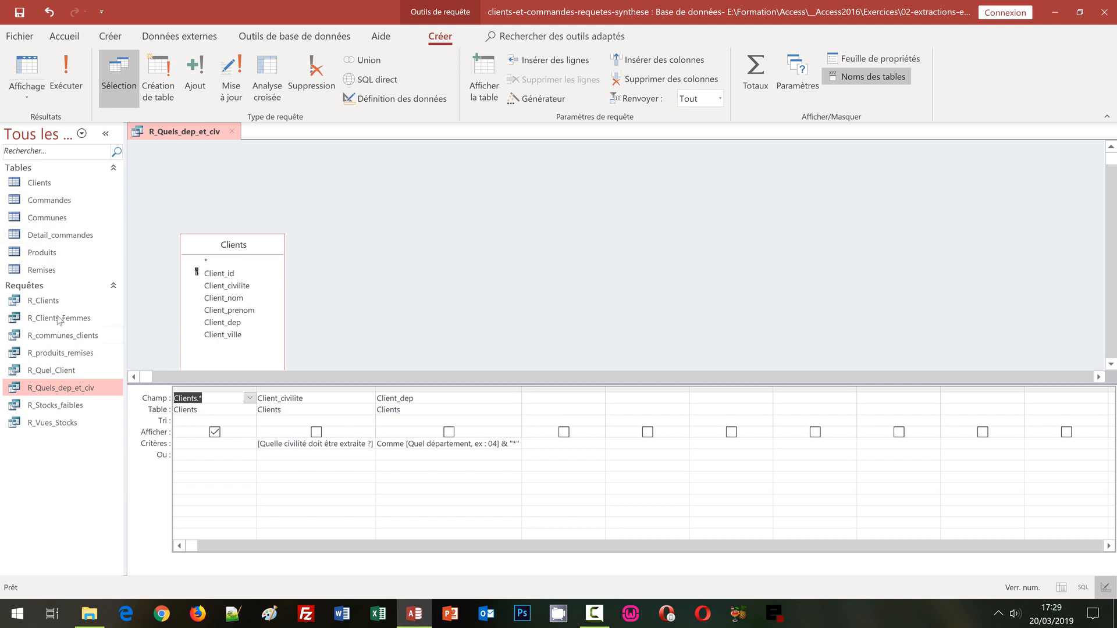
Step: Examine the records of the Produits table, and close both the table and the R_Quels_dep_et_civ query
left_click(45, 256)
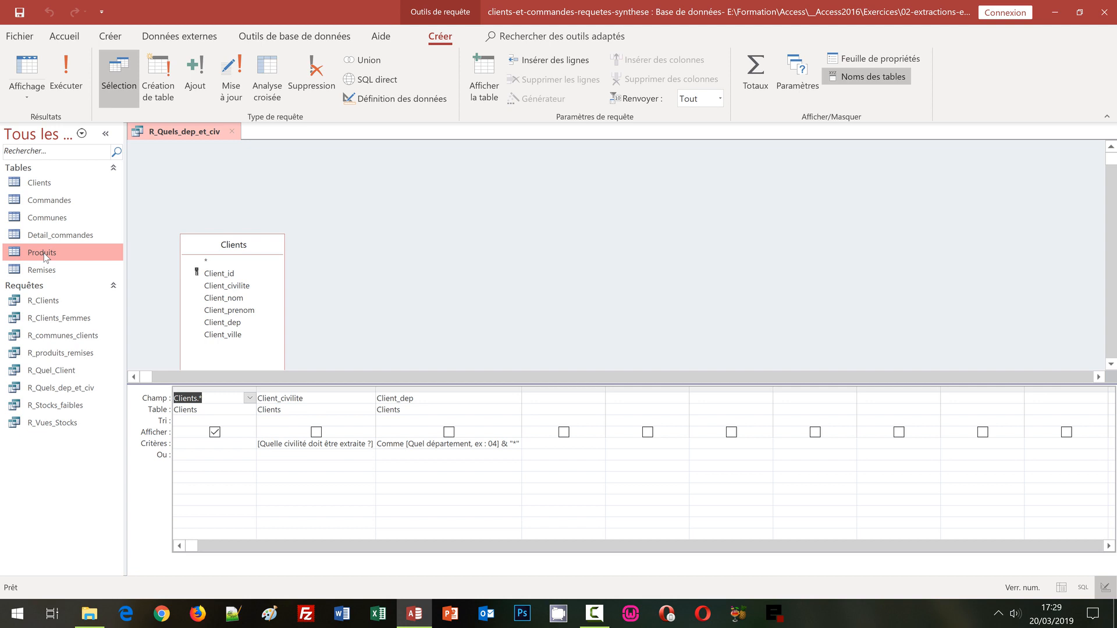
double_click(45, 253)
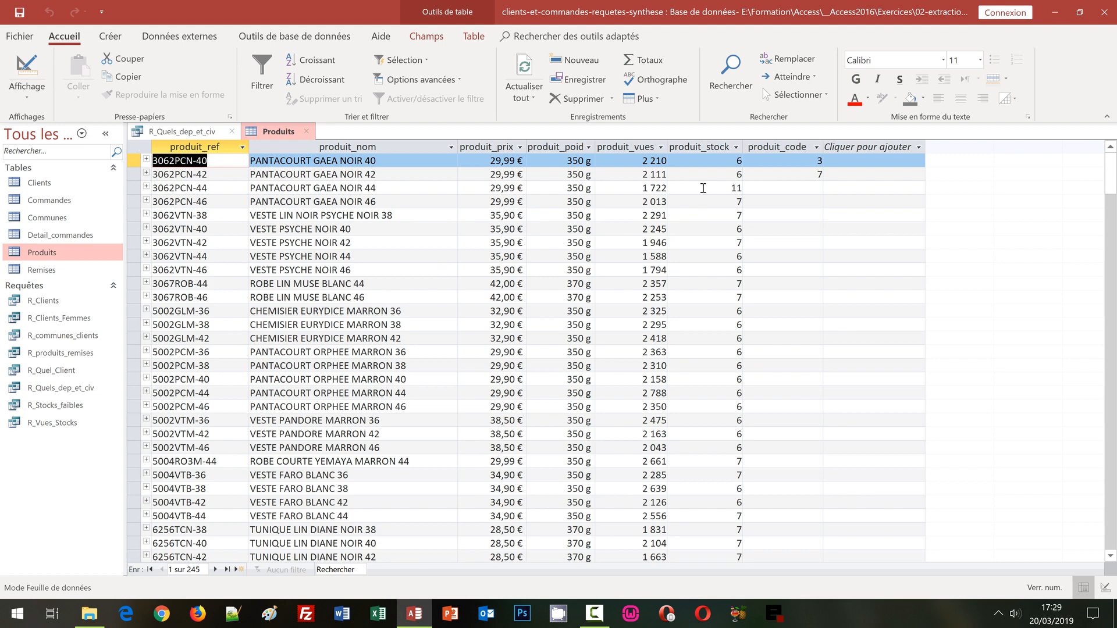
left_click(309, 132)
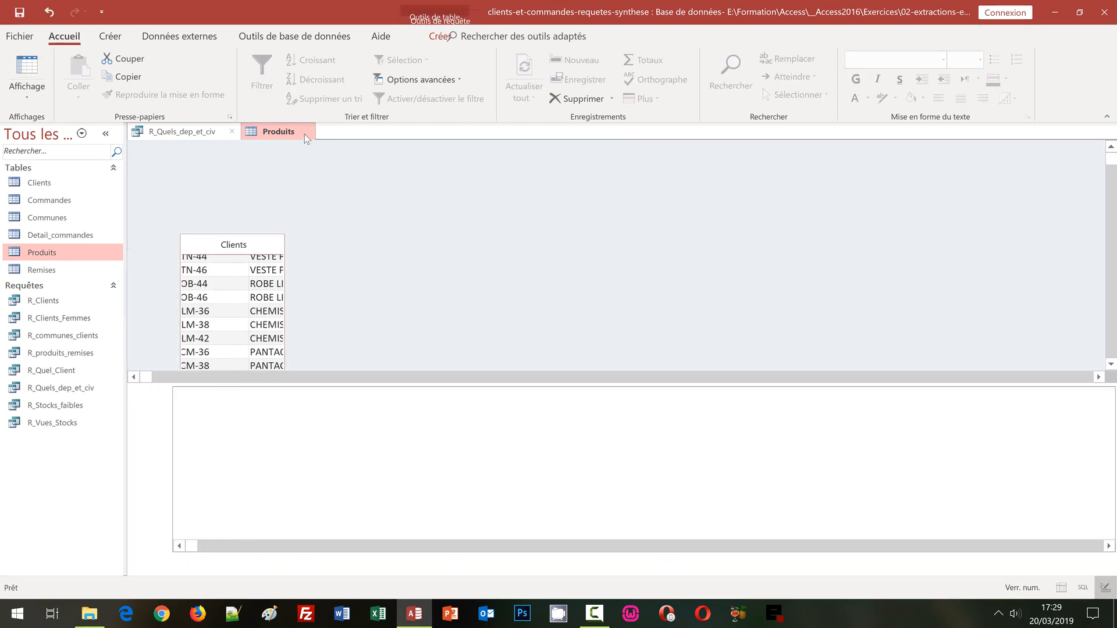
left_click(232, 131)
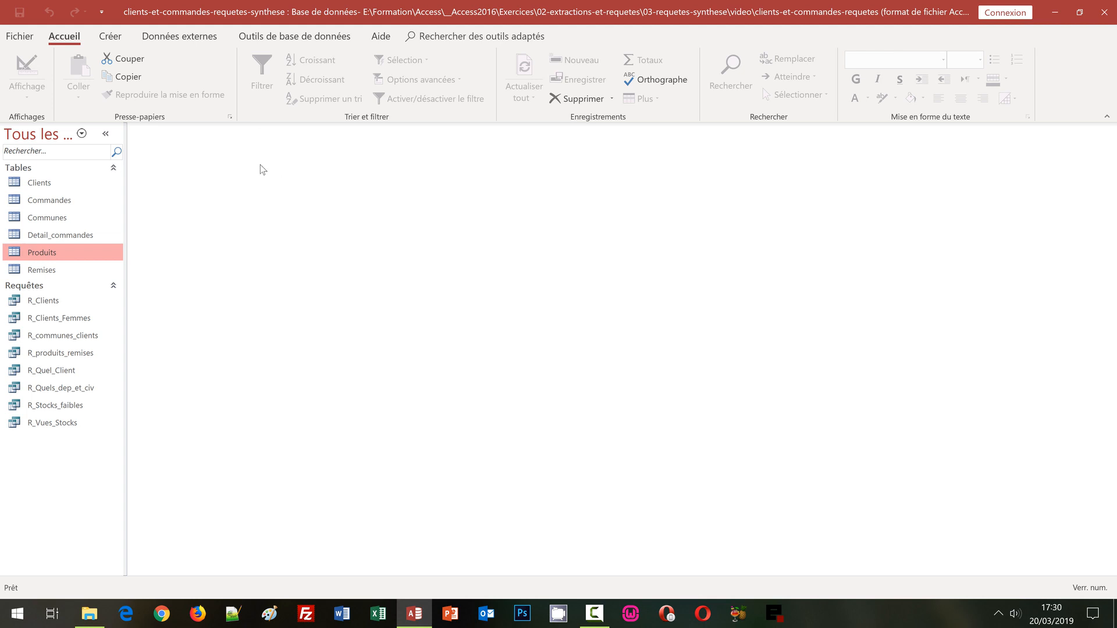
Step: Start a crosstab query with the query wizard, using the Produits table as its source
left_click(110, 37)
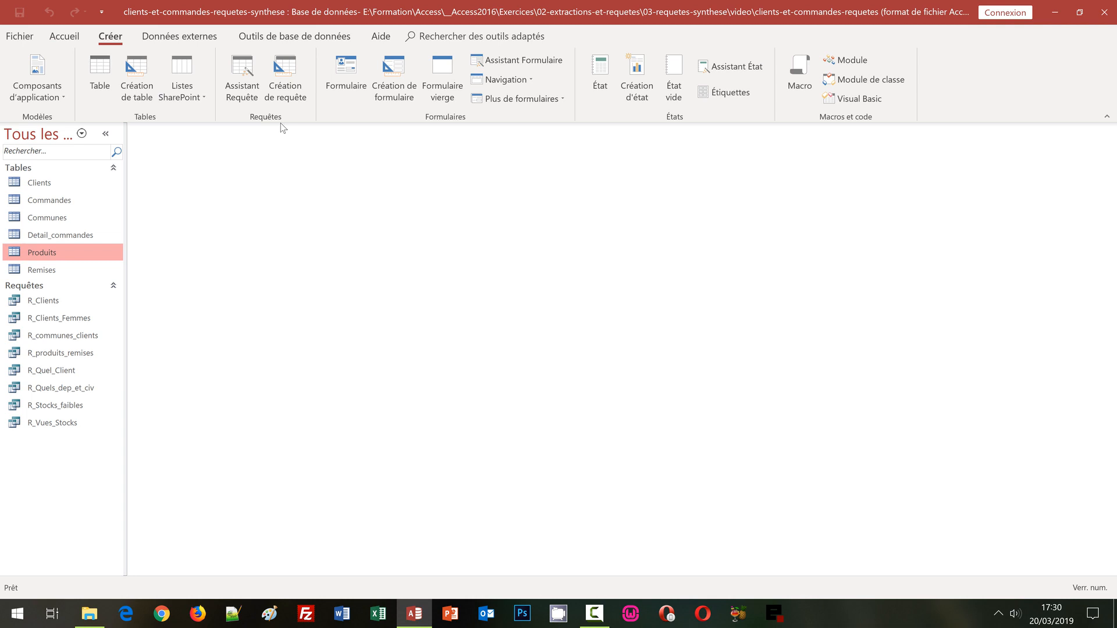
left_click(251, 85)
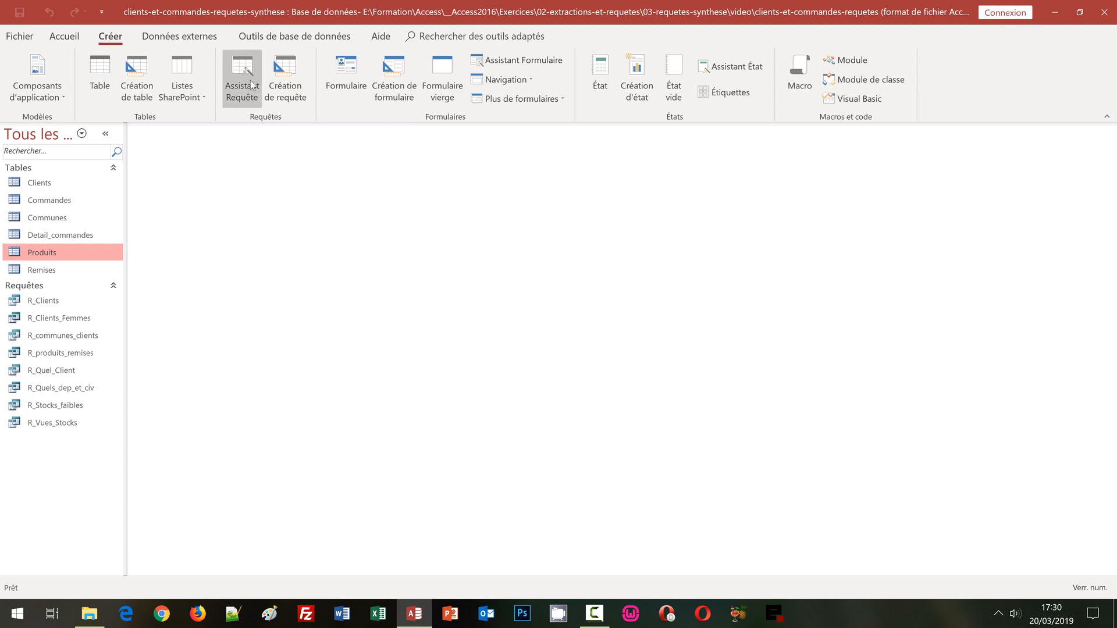
left_click_drag(575, 143, 278, 136)
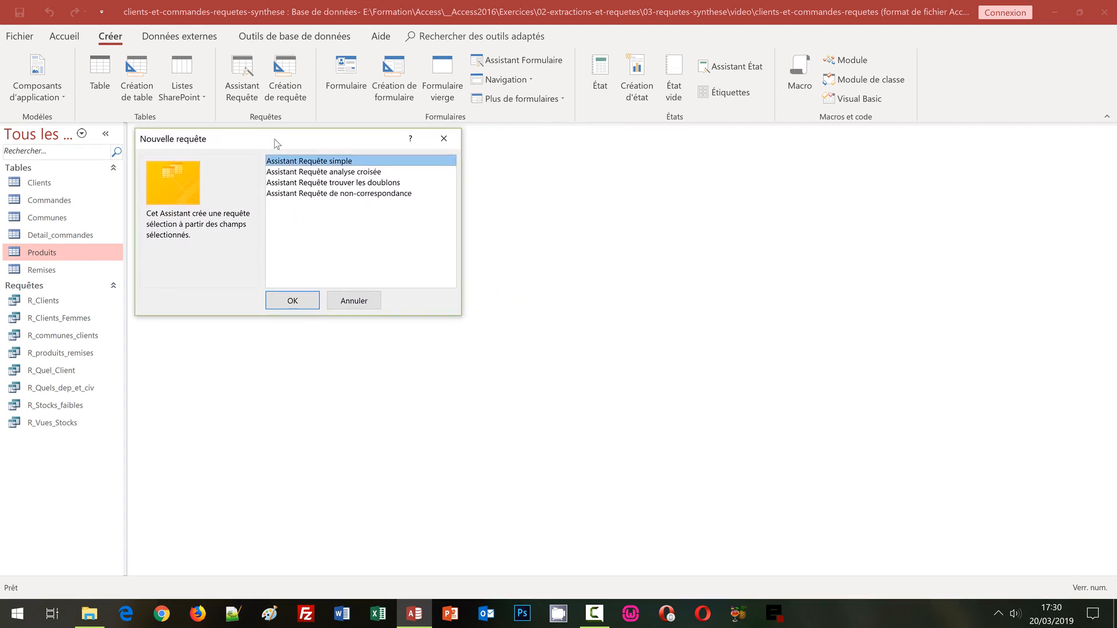
left_click(318, 172)
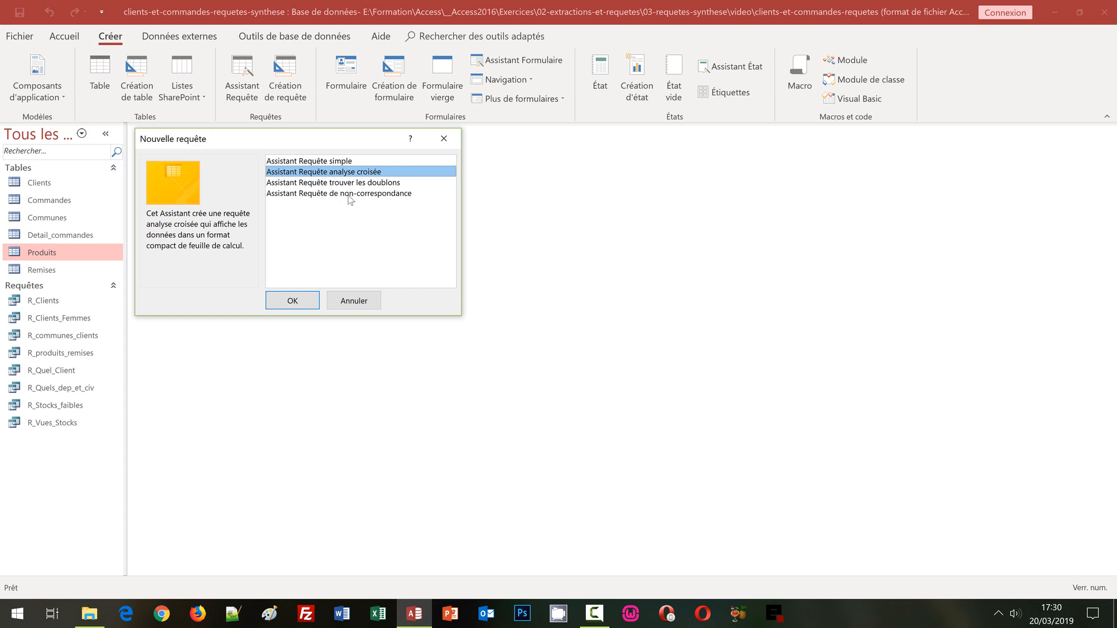
left_click(296, 301)
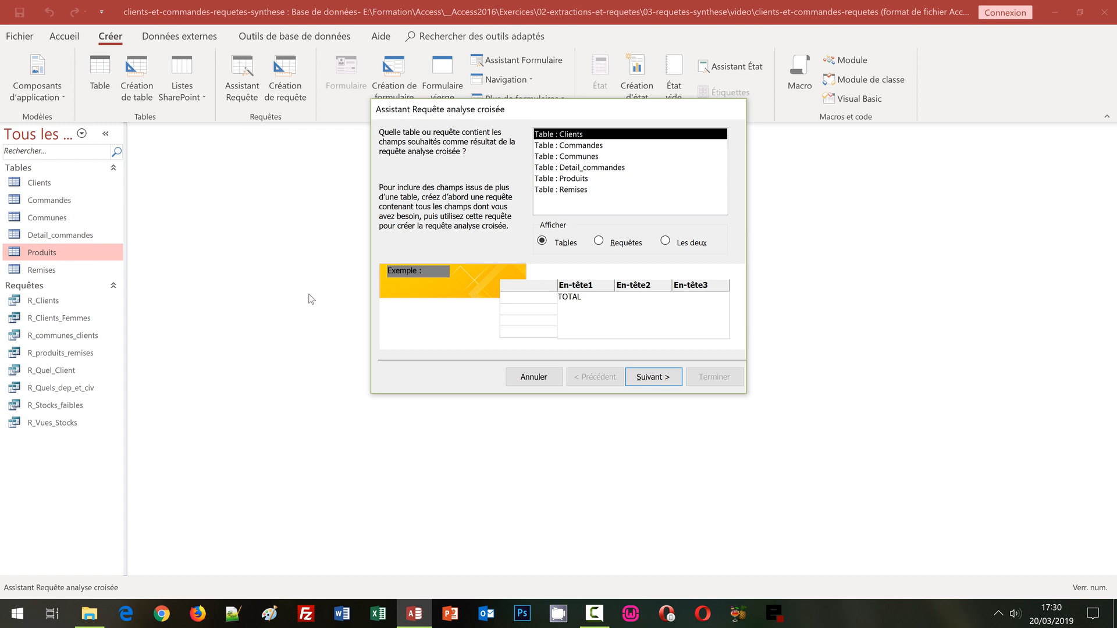
left_click_drag(436, 116, 244, 142)
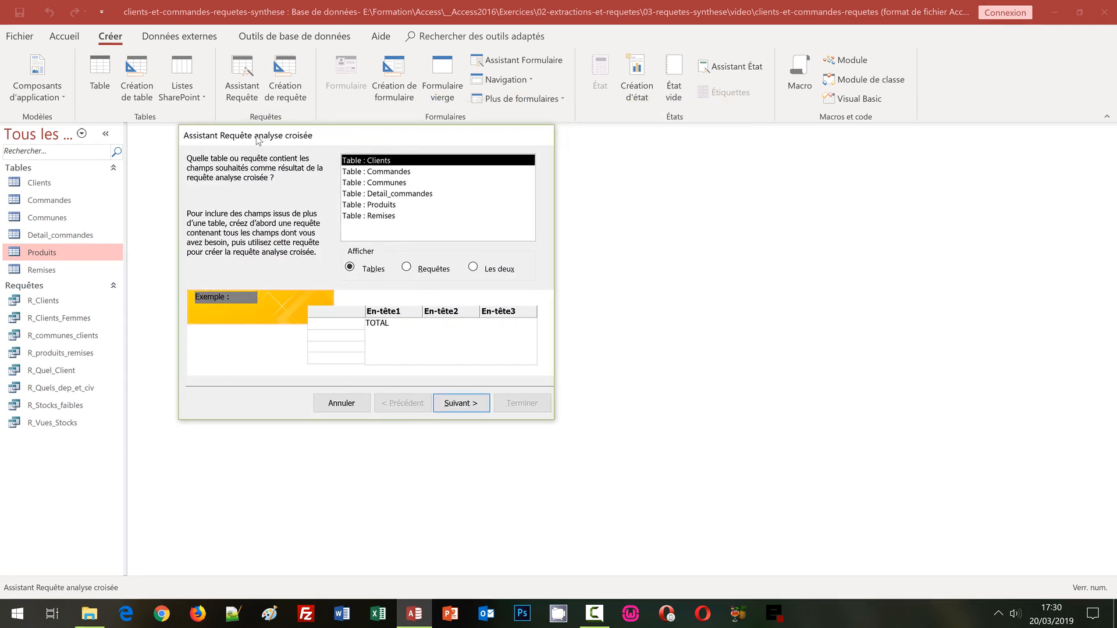
left_click(382, 205)
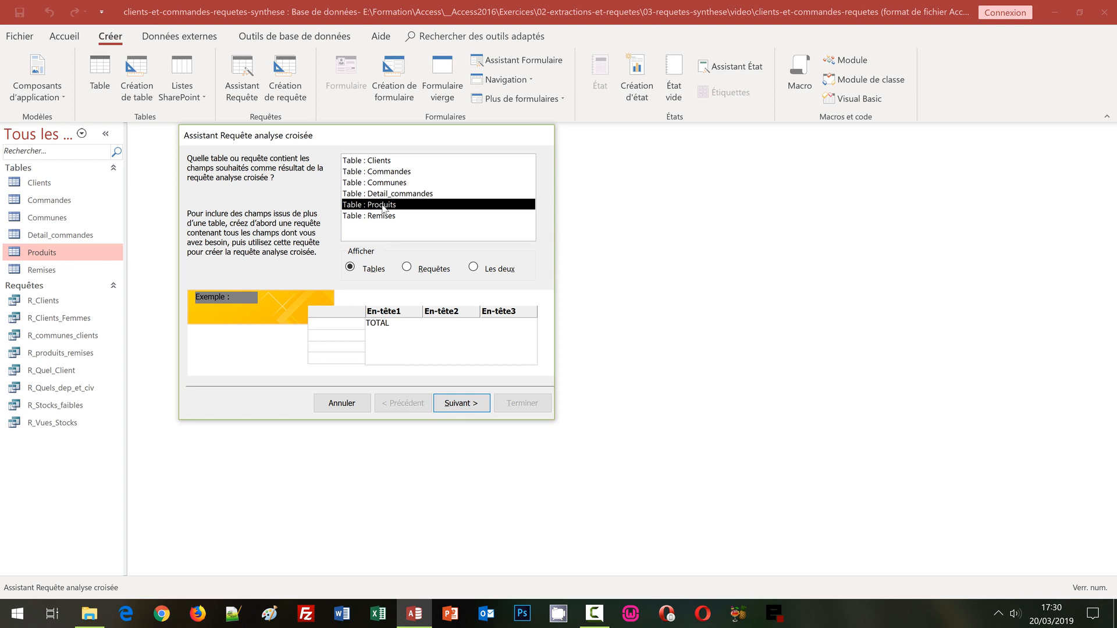
left_click(456, 404)
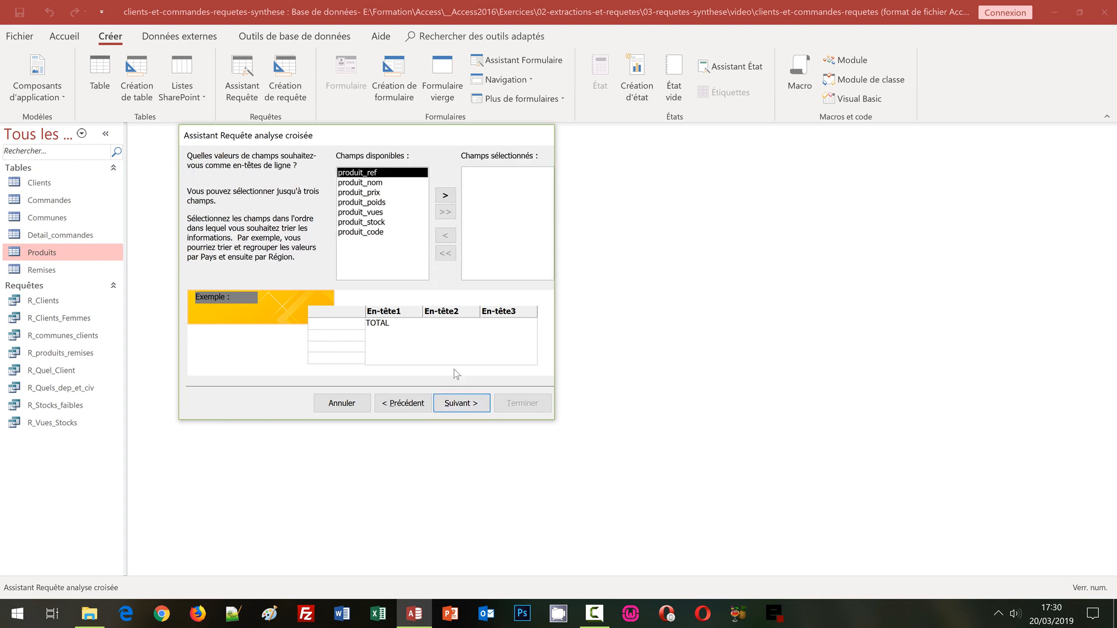
Step: Use the produit_stock field as the row headings of the crosstab query
left_click(379, 223)
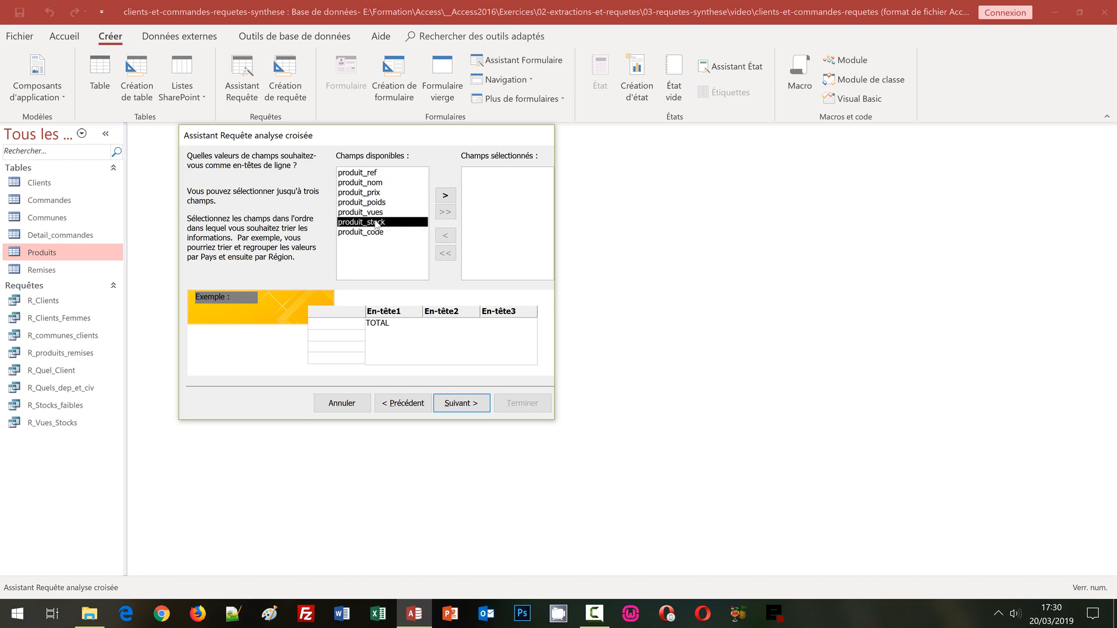
left_click(445, 196)
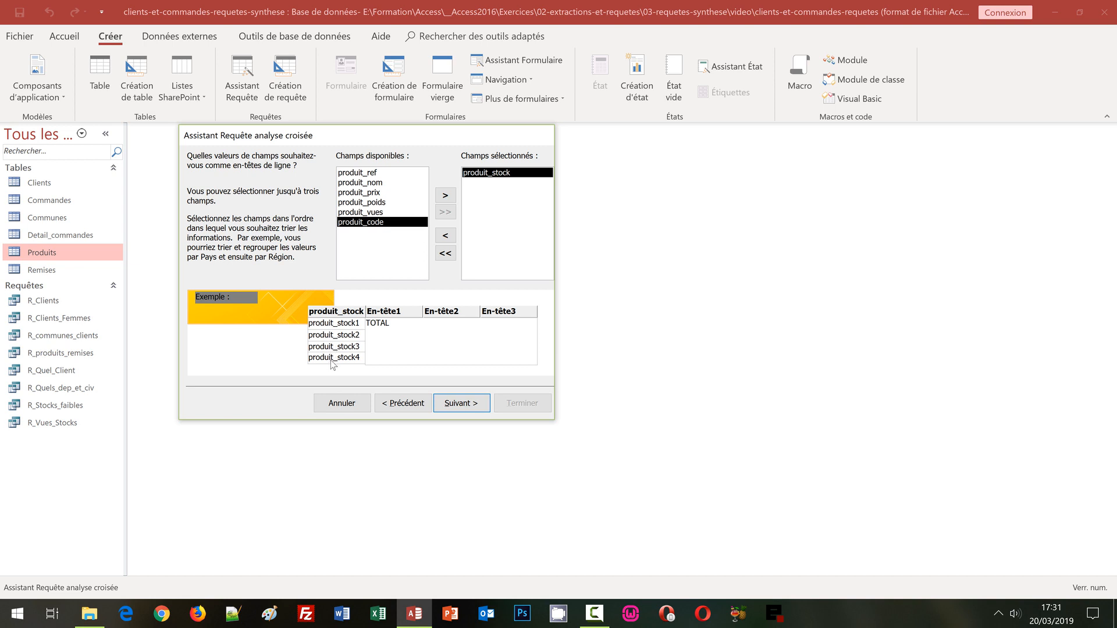
left_click(456, 404)
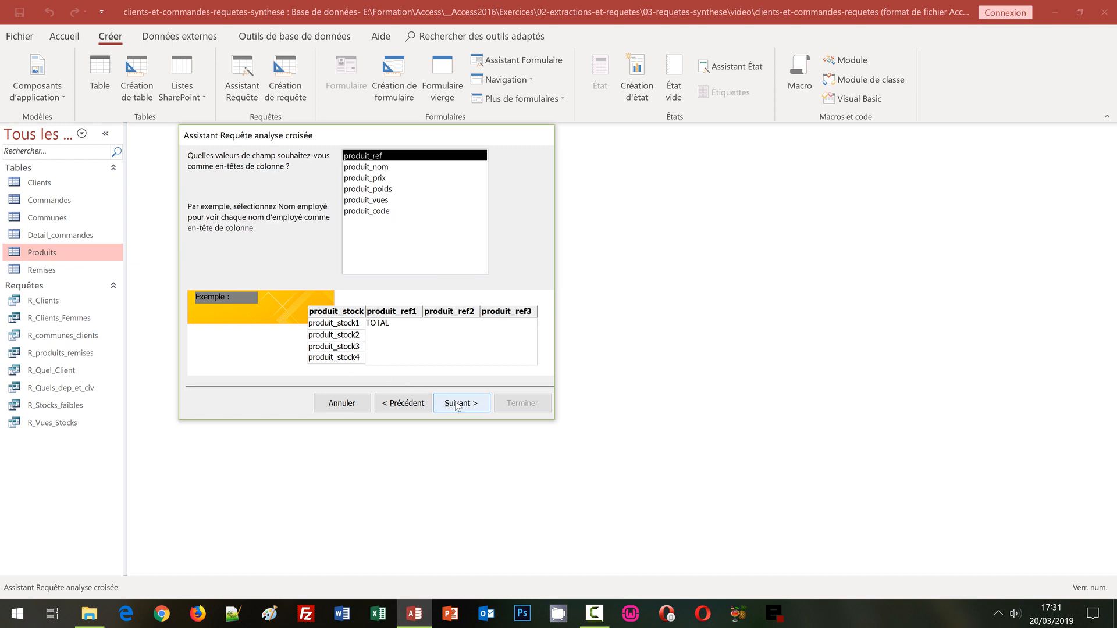
Step: Use produit_poids as the column headings and accept the count (Compte) of produit_ref with row sums included
left_click(373, 189)
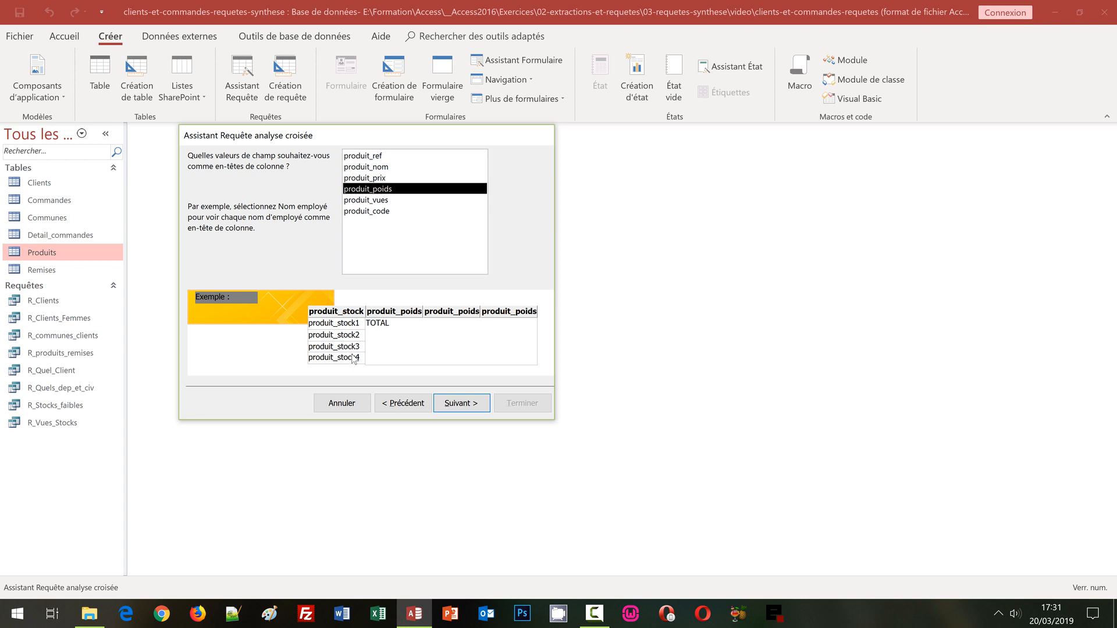
left_click(461, 405)
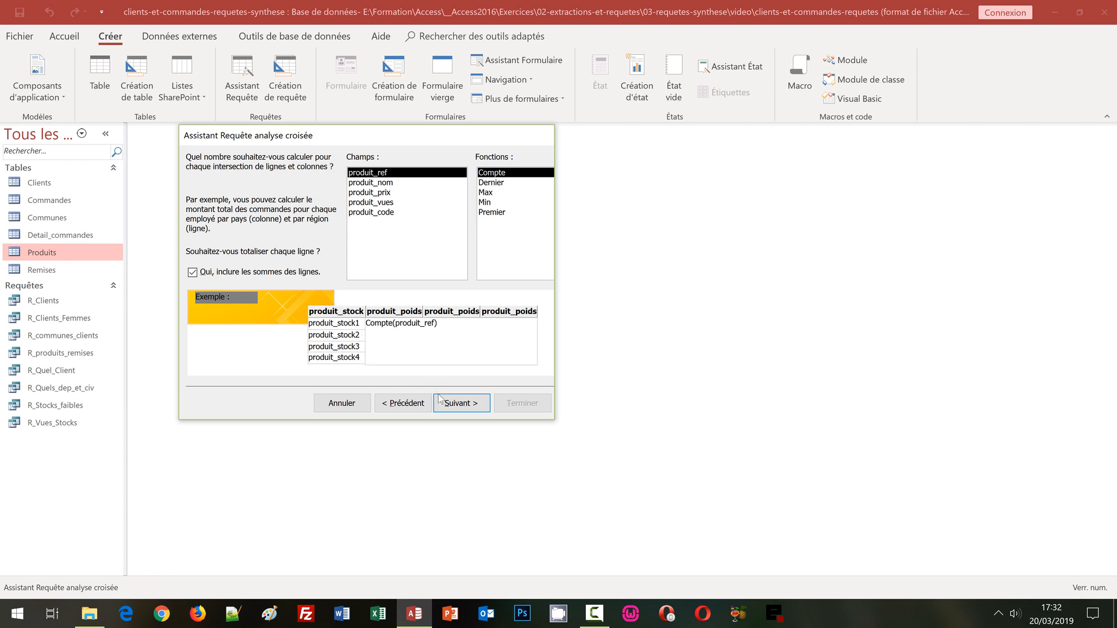
left_click(463, 403)
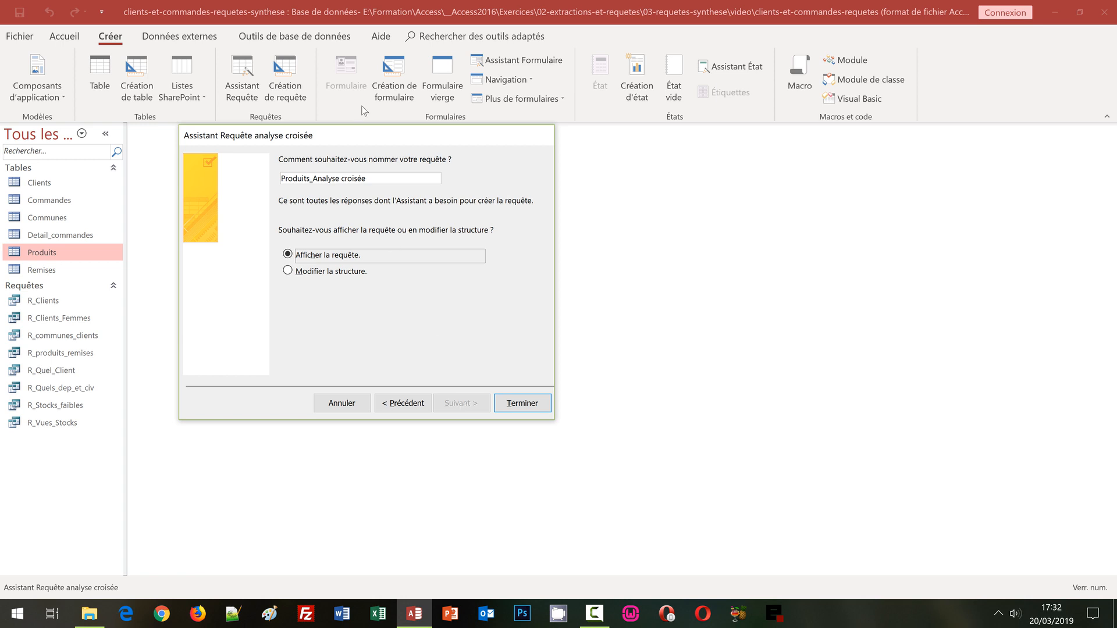
Step: Name the crosstab query Synthese_ref_qte_poids, finish by displaying it, and fit the Total de produit_ref column to its heading
left_click_drag(379, 174, 273, 172)
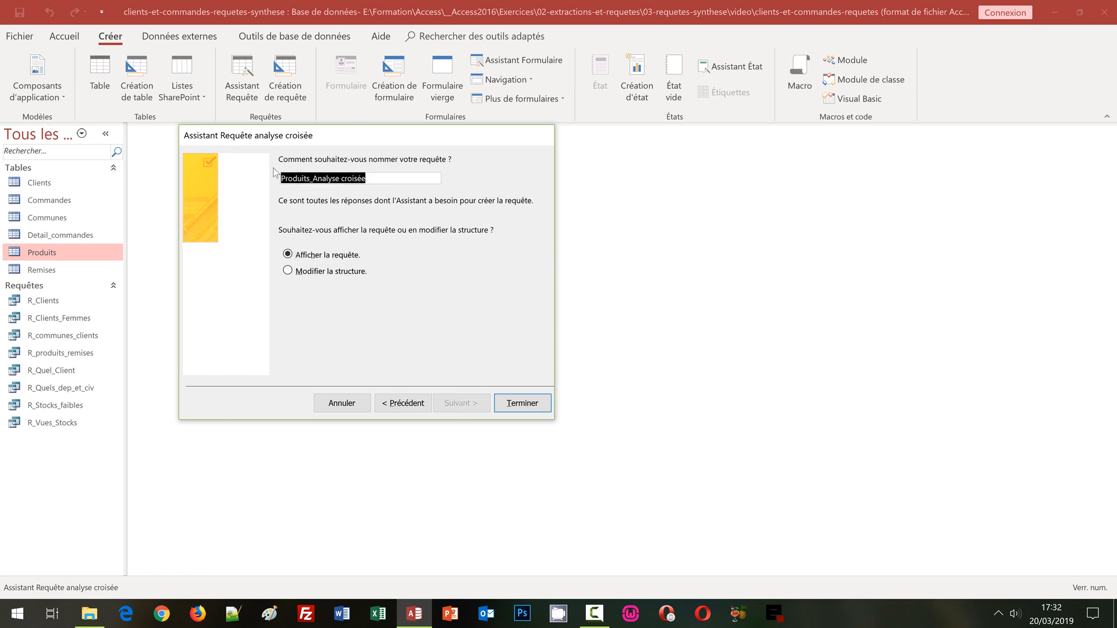
type("Synt")
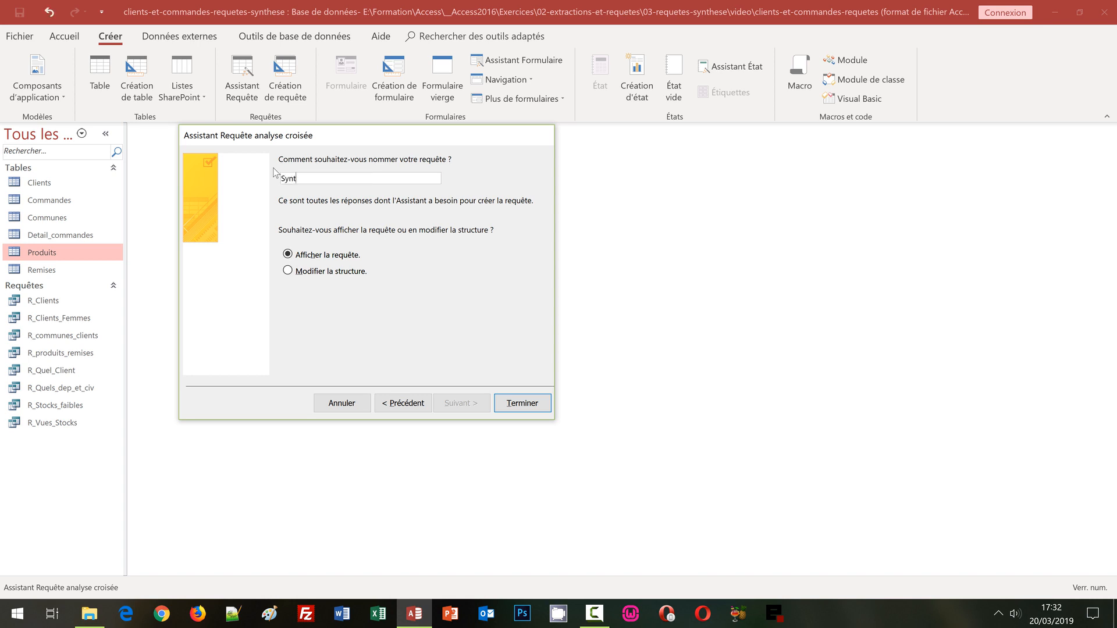
type("hese_ref_qte_poids")
left_click(527, 406)
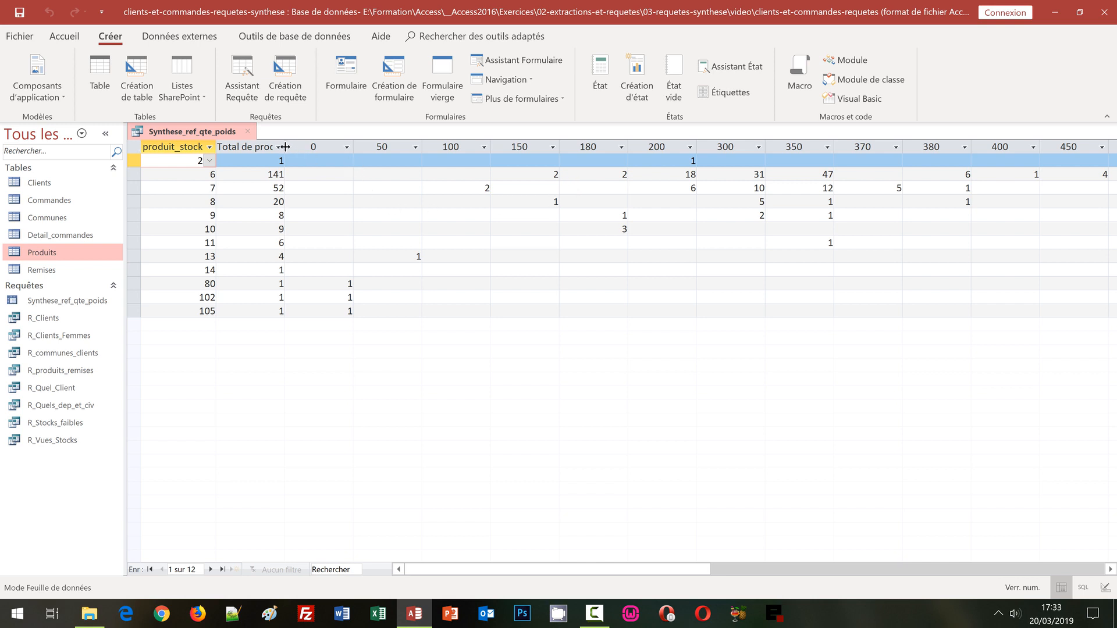
double_click(284, 147)
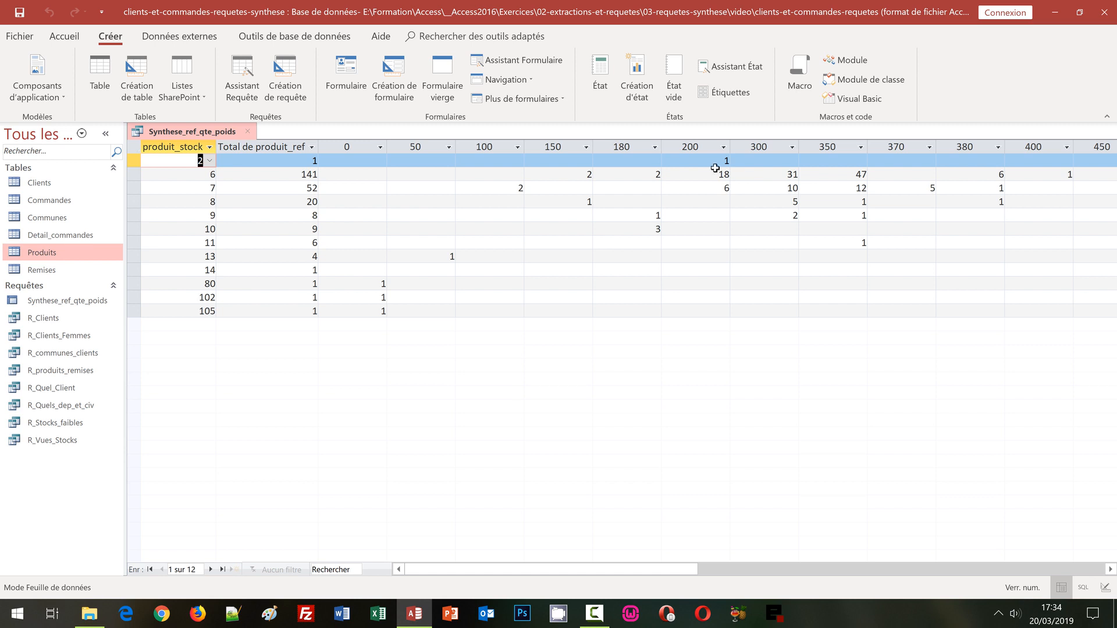
Step: Consult the Communes table and close it, and close the Synthese_ref_qte_poids query with its layout changes saved
double_click(50, 219)
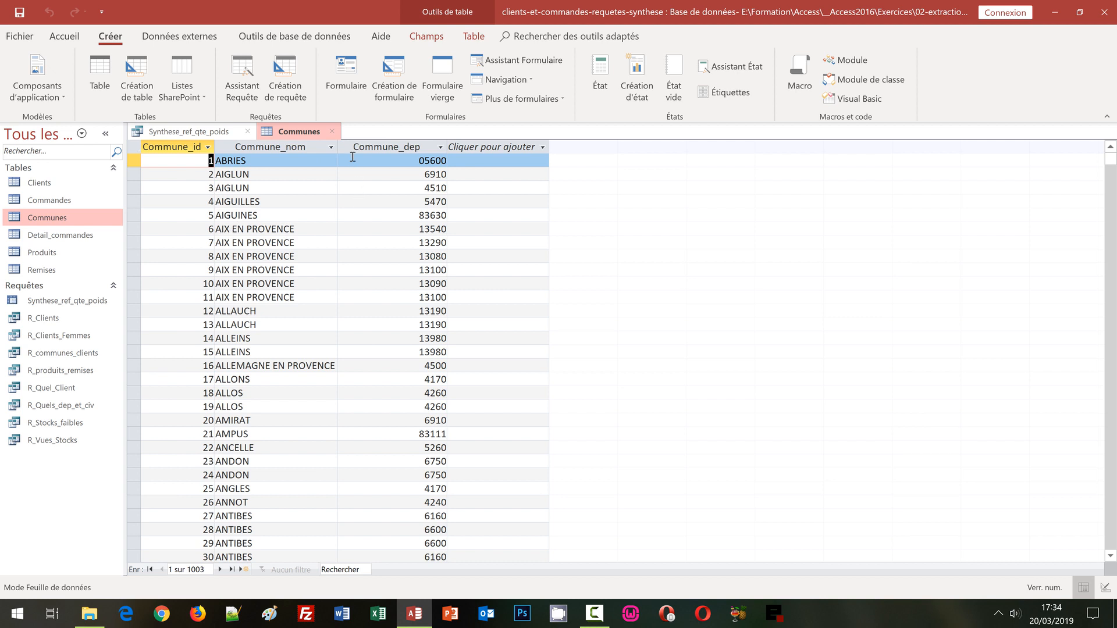
left_click(332, 131)
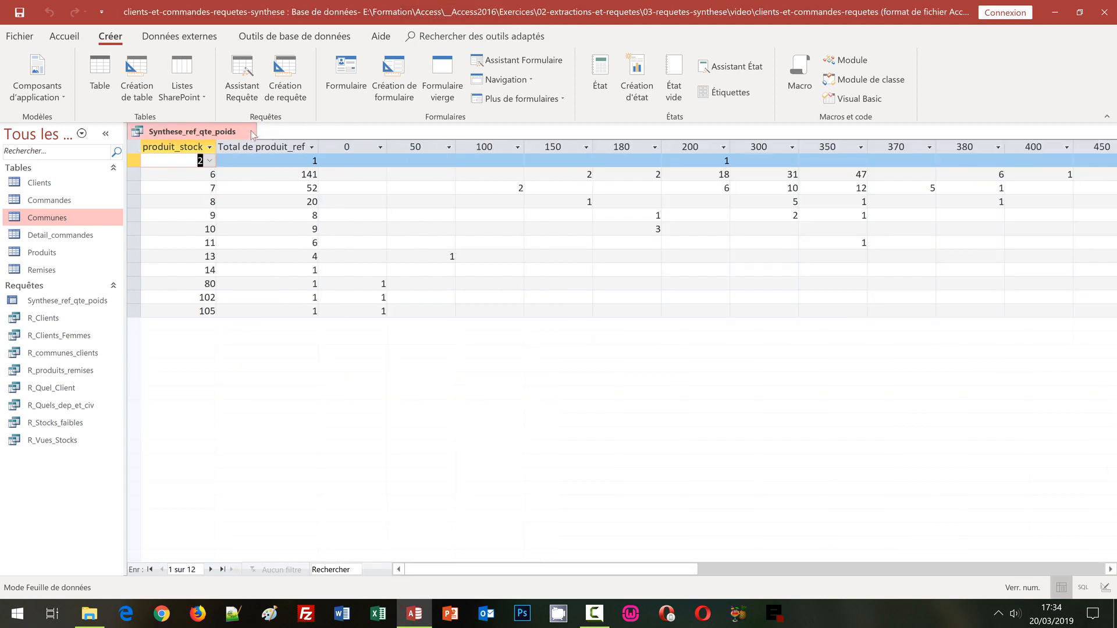
left_click(248, 131)
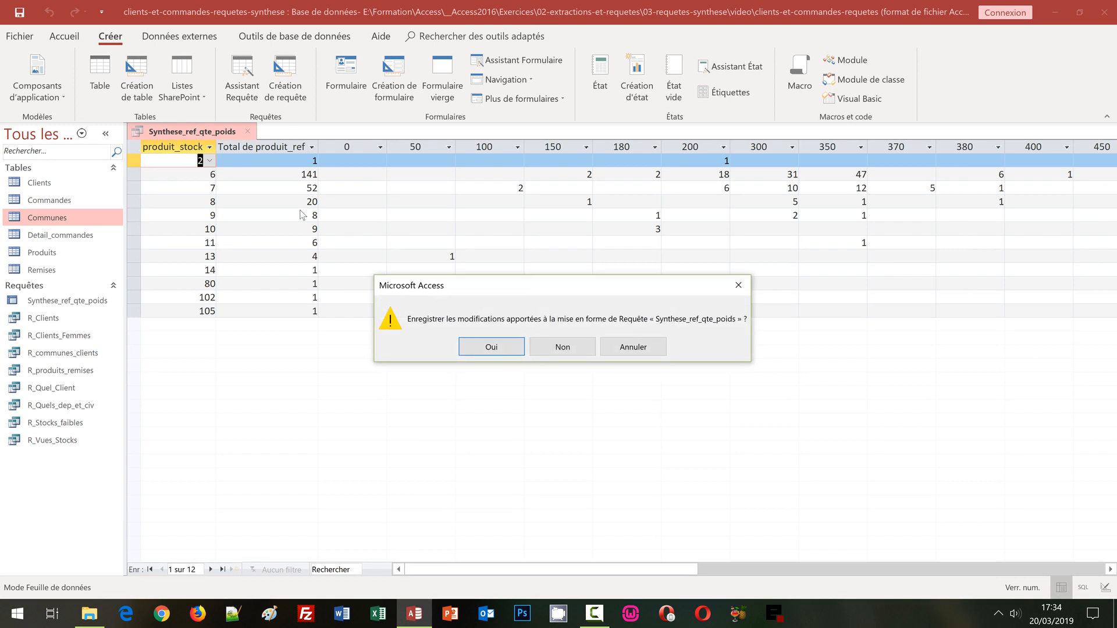
left_click(492, 351)
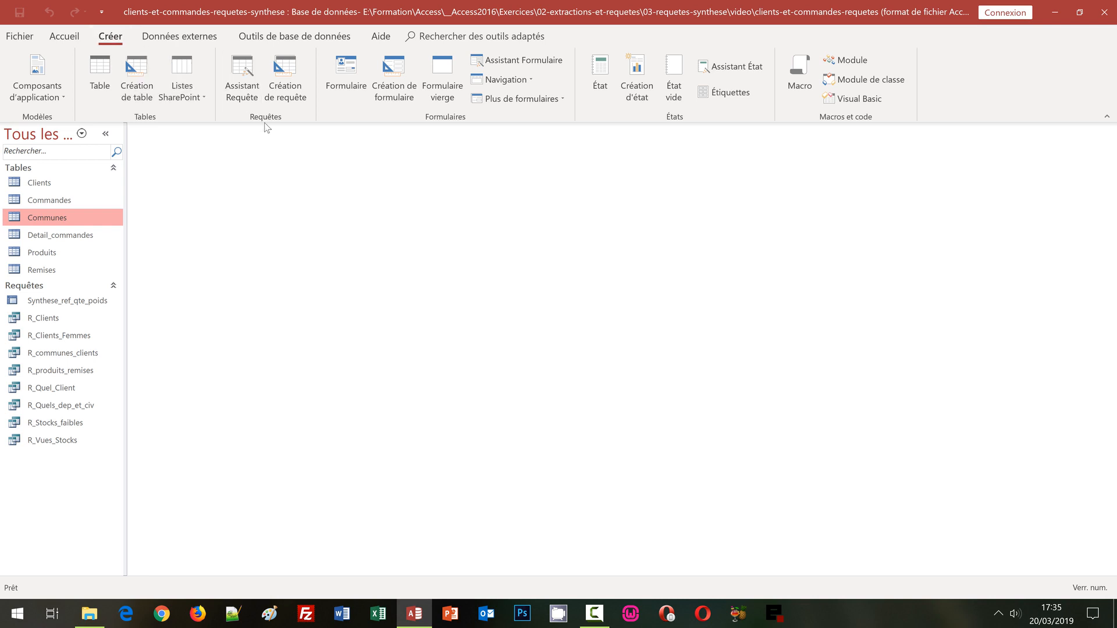
Step: Create a new query in design view based on the Communes table and add the Commune_nom field to the grid
left_click(300, 80)
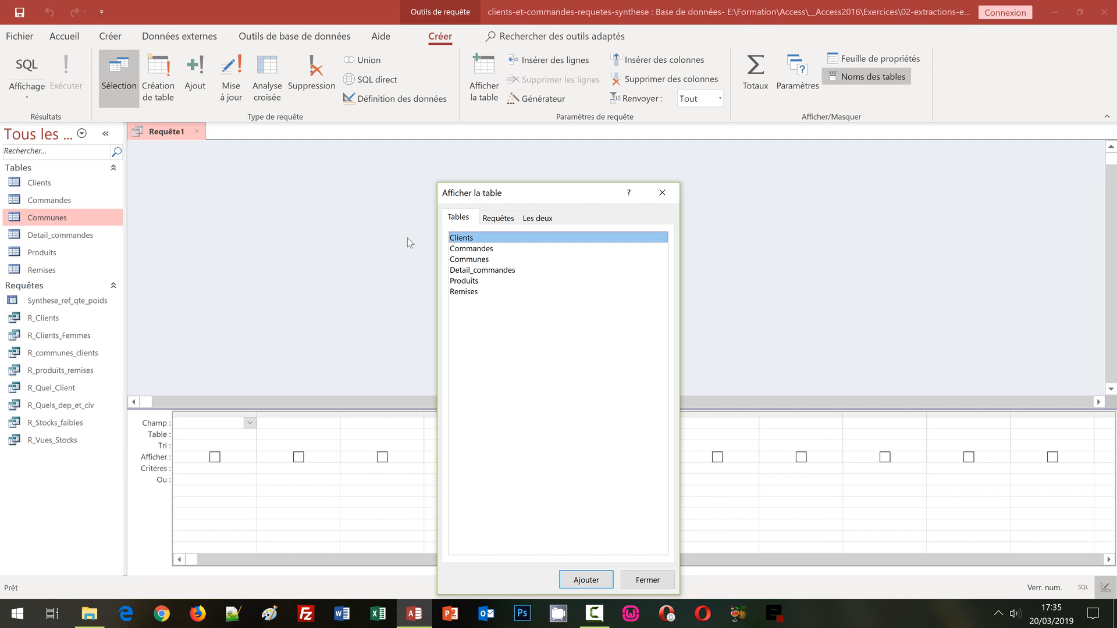
left_click(480, 260)
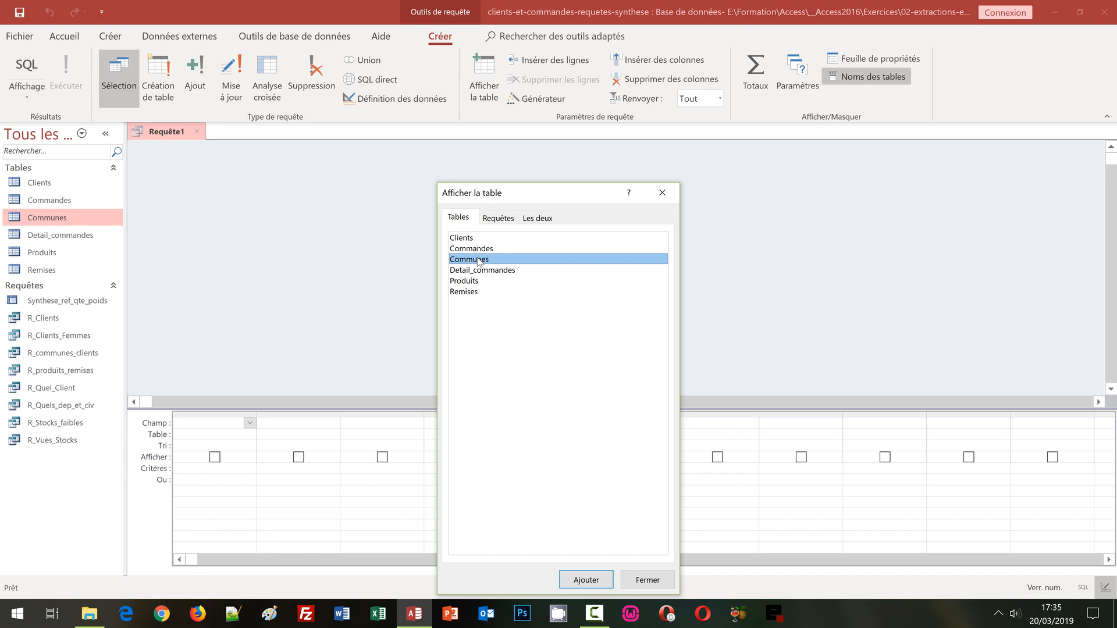
left_click(585, 579)
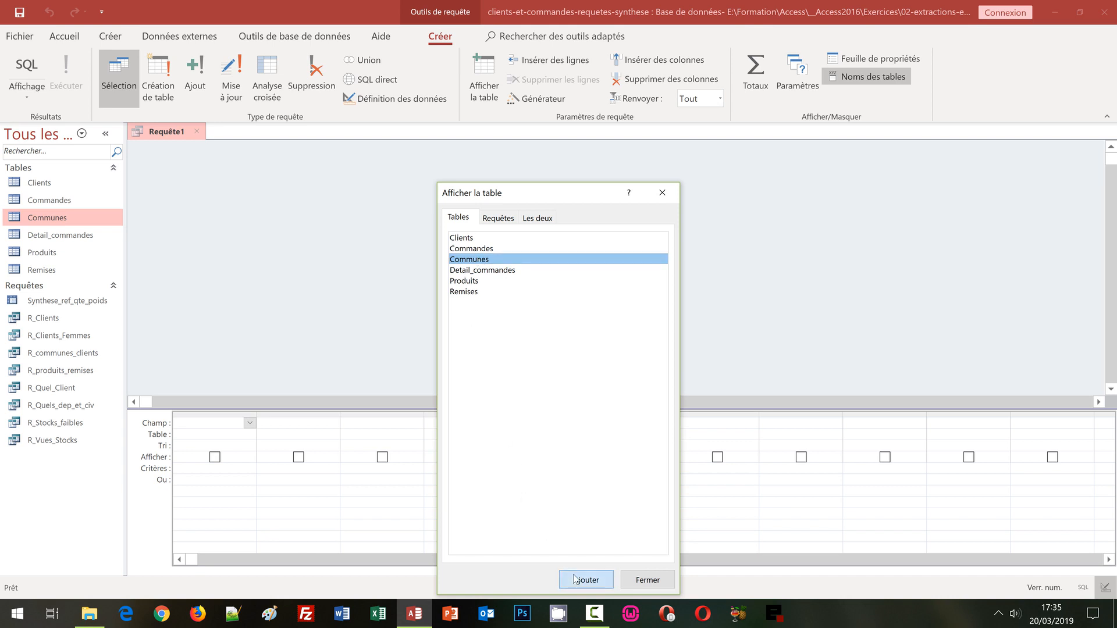
left_click(645, 580)
left_click_drag(228, 164, 243, 267)
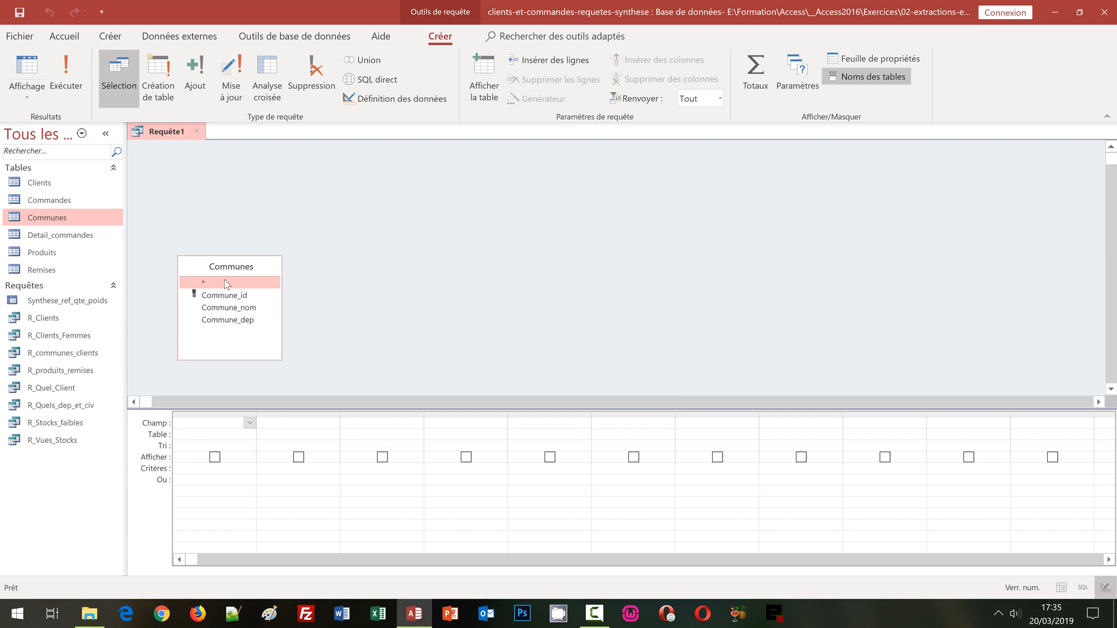
double_click(236, 309)
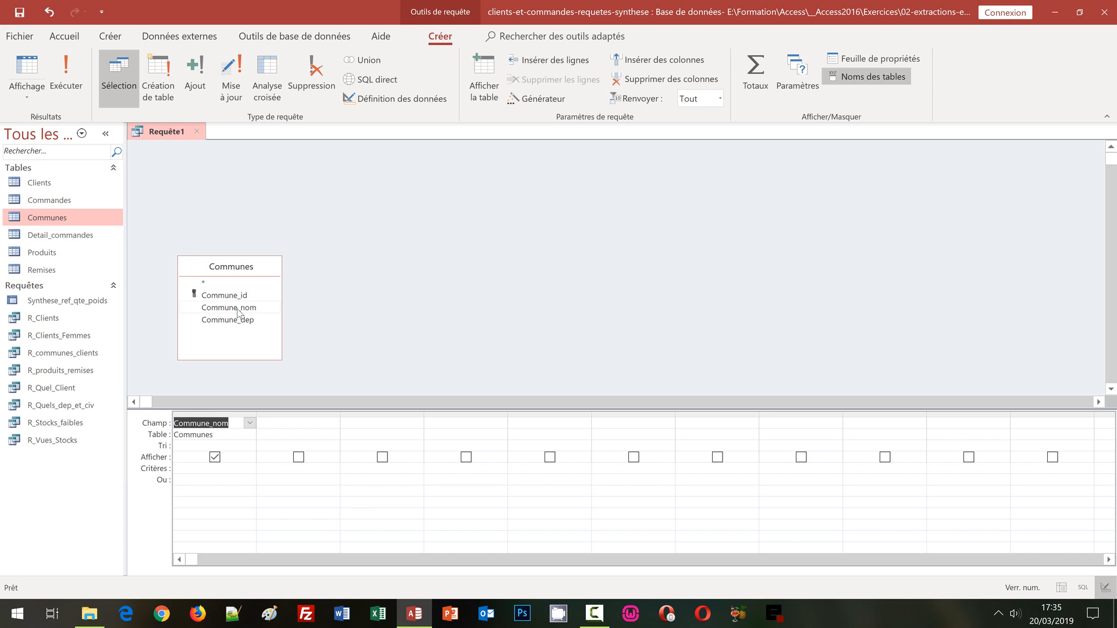
Step: Add the Commune_id field to the query, show the totals row, and set the Commune_id operation to Compte
double_click(236, 296)
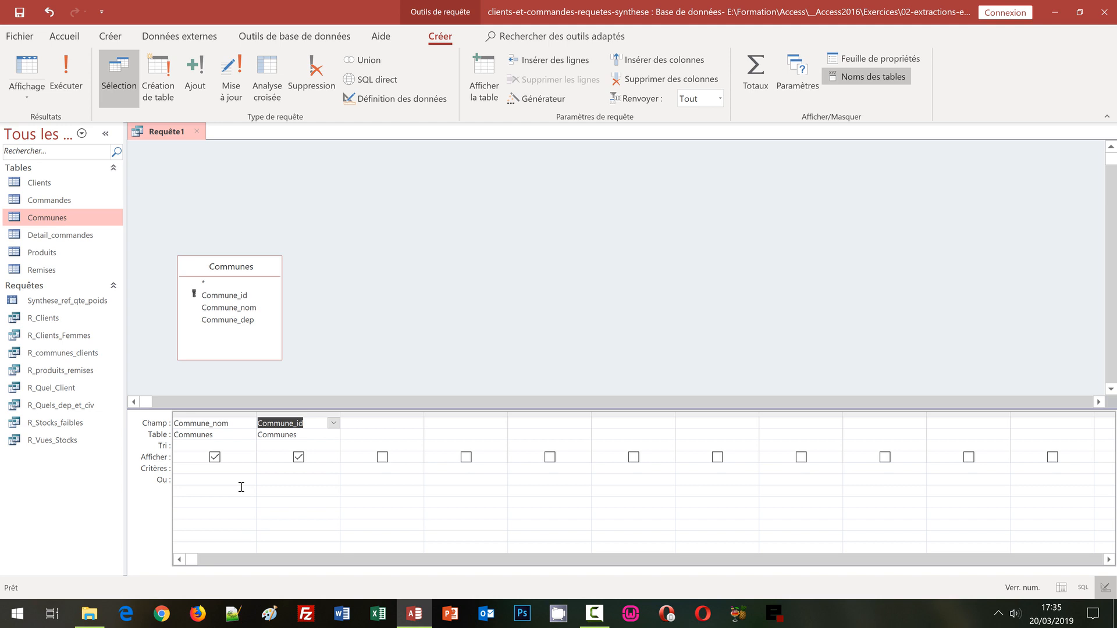
right_click(290, 492)
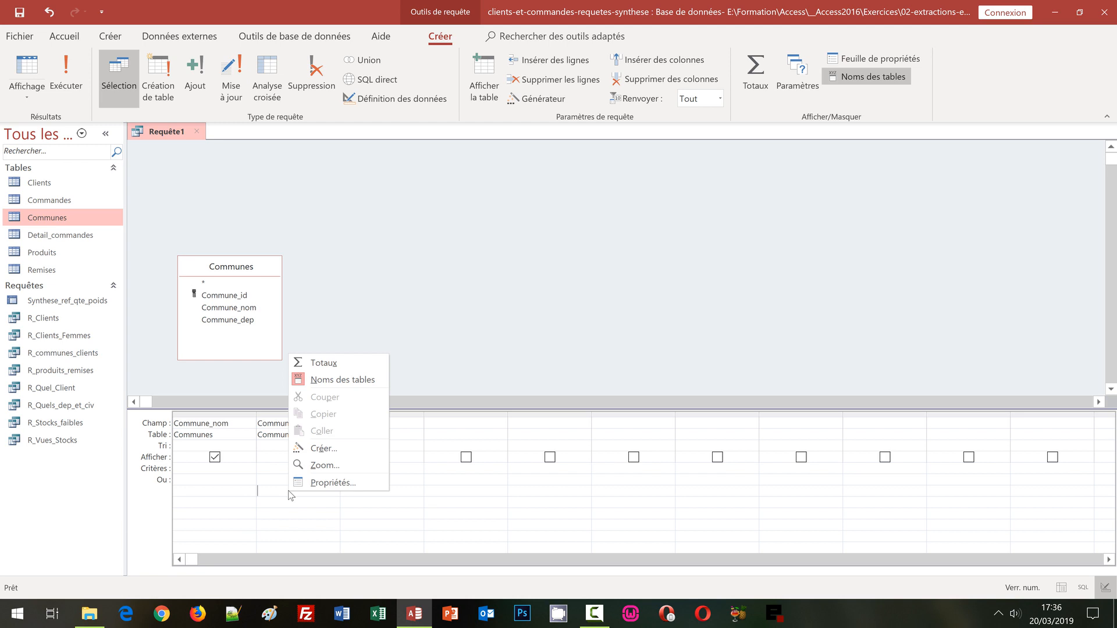
left_click(349, 367)
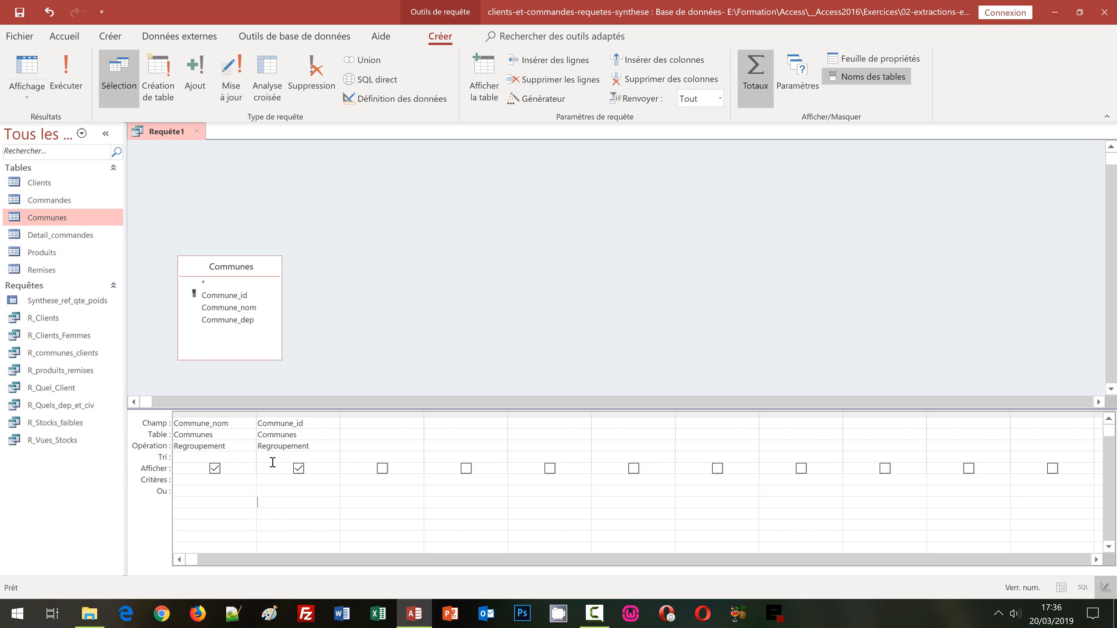
left_click(312, 449)
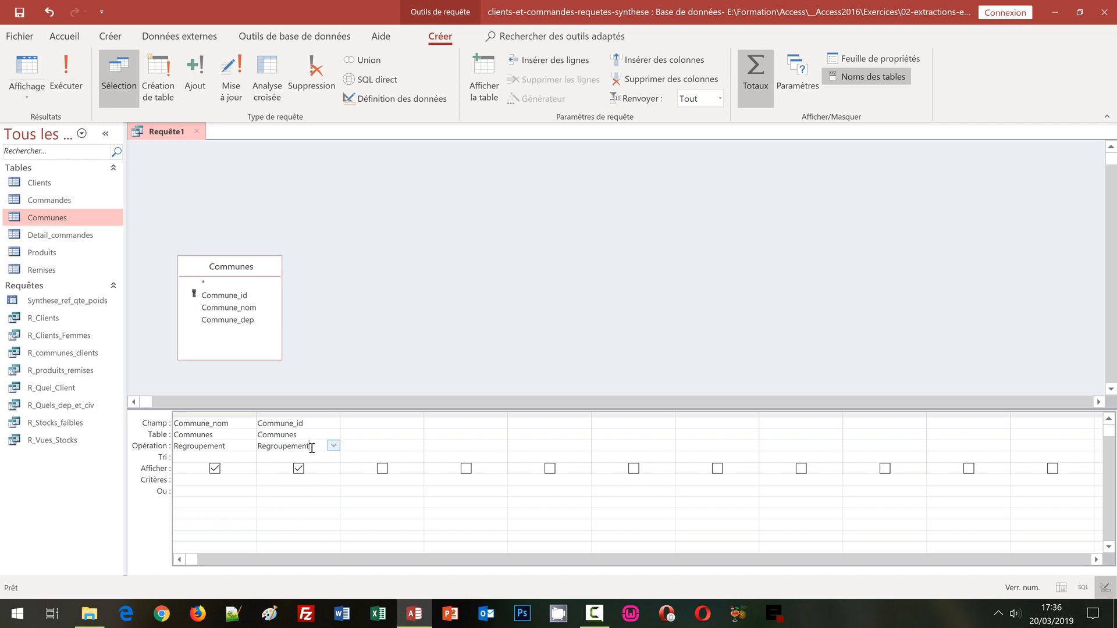
left_click(334, 447)
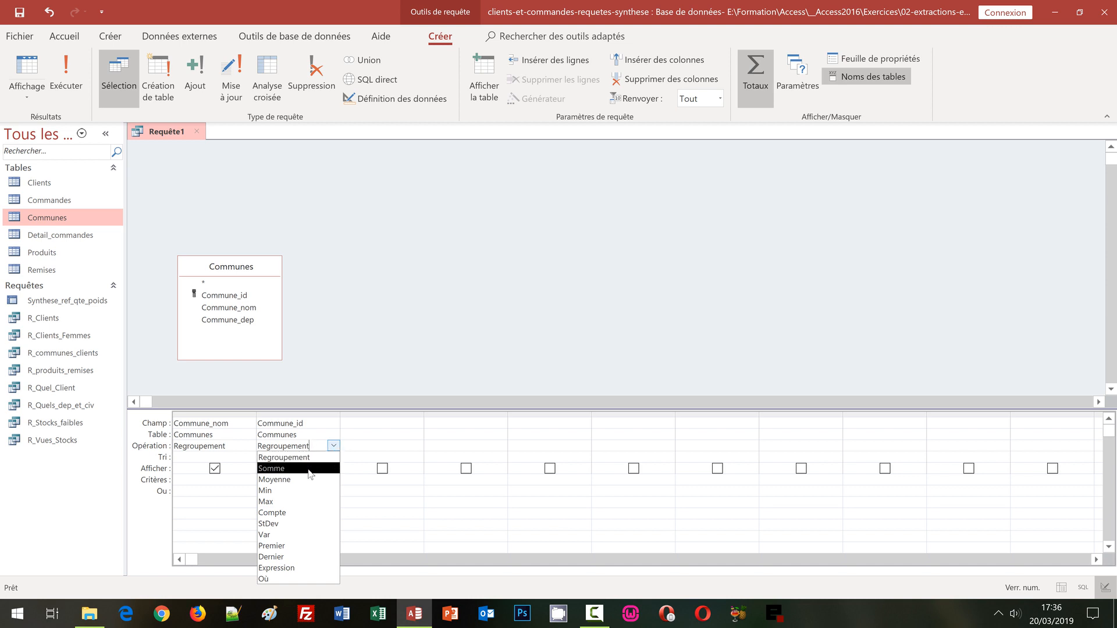
left_click(307, 514)
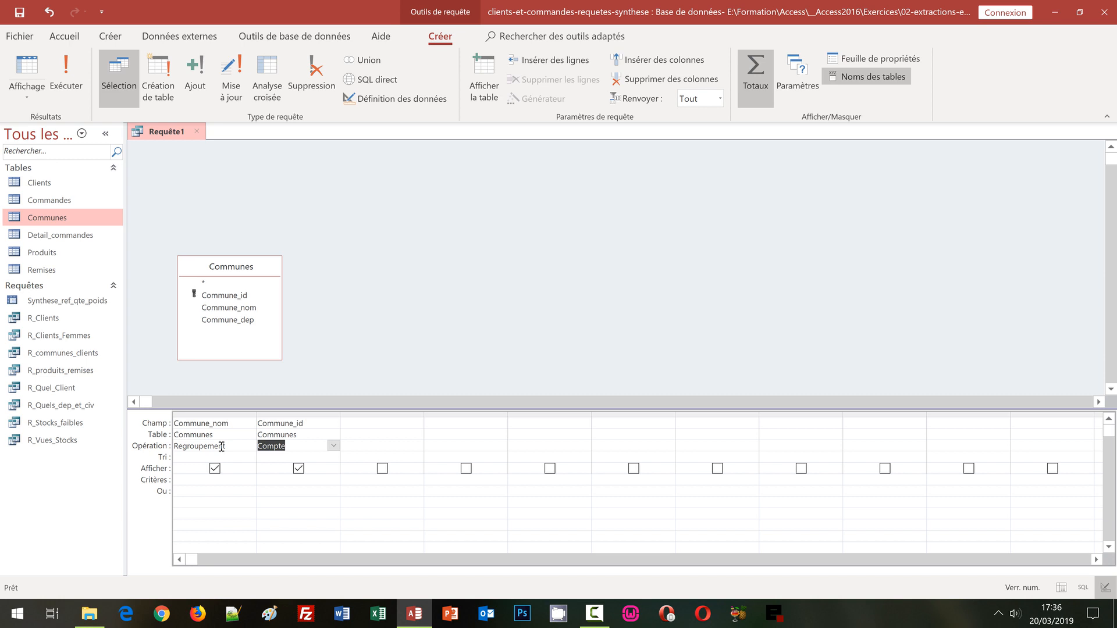
Step: Sort the Commune_id count in descending order (Décroissant) and save the query as RS_doublons_communes
double_click(263, 457)
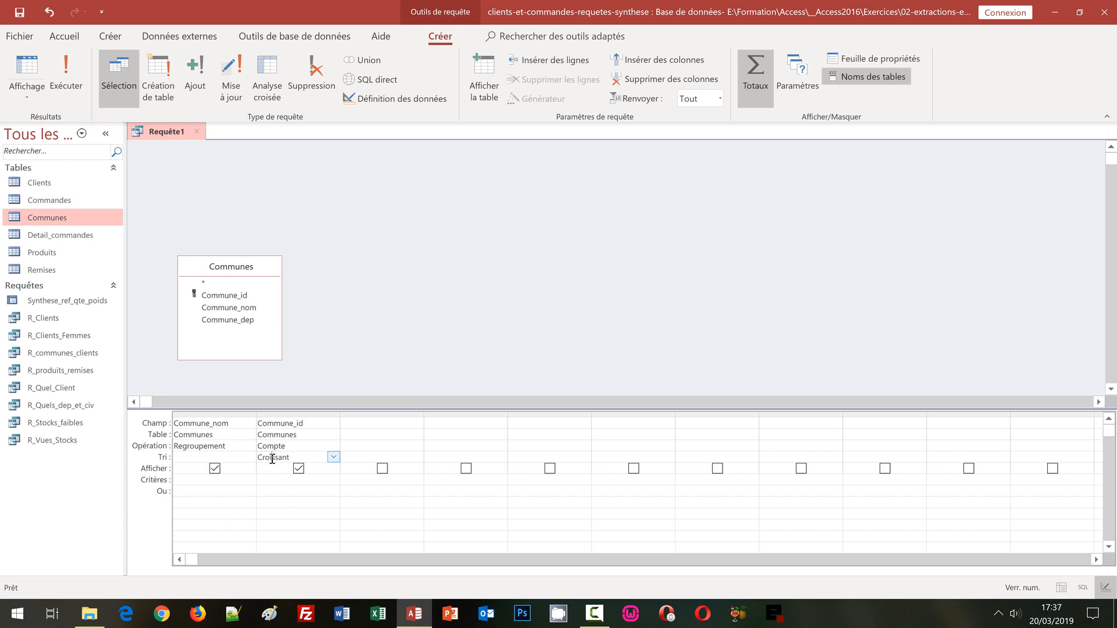
double_click(263, 457)
key("ctrl+s")
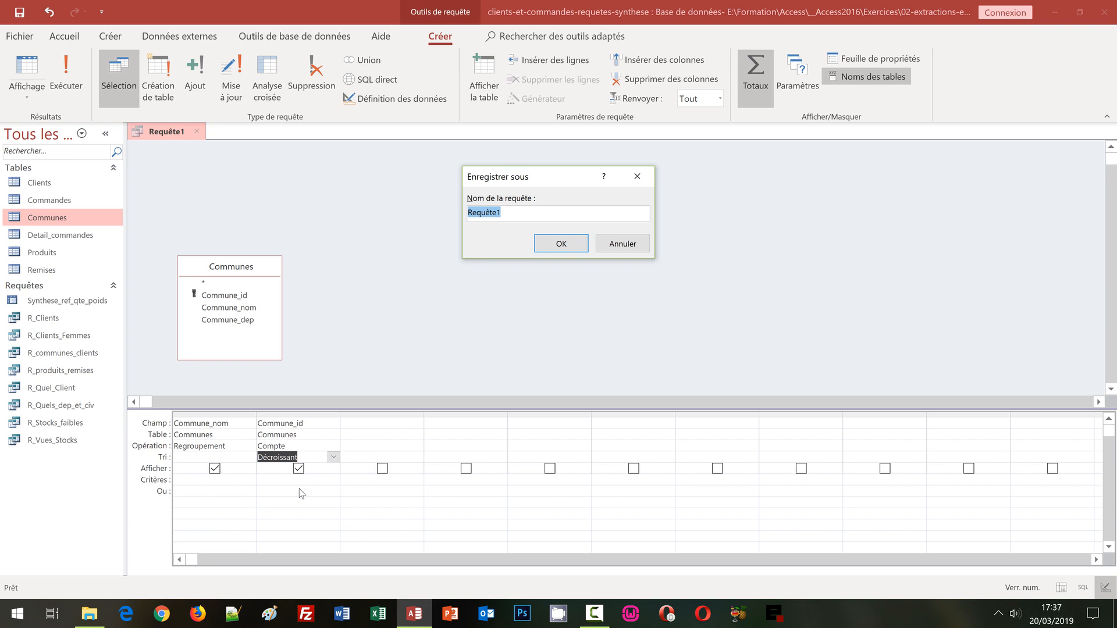
type("RS_")
type("doublons_communes")
left_click(568, 244)
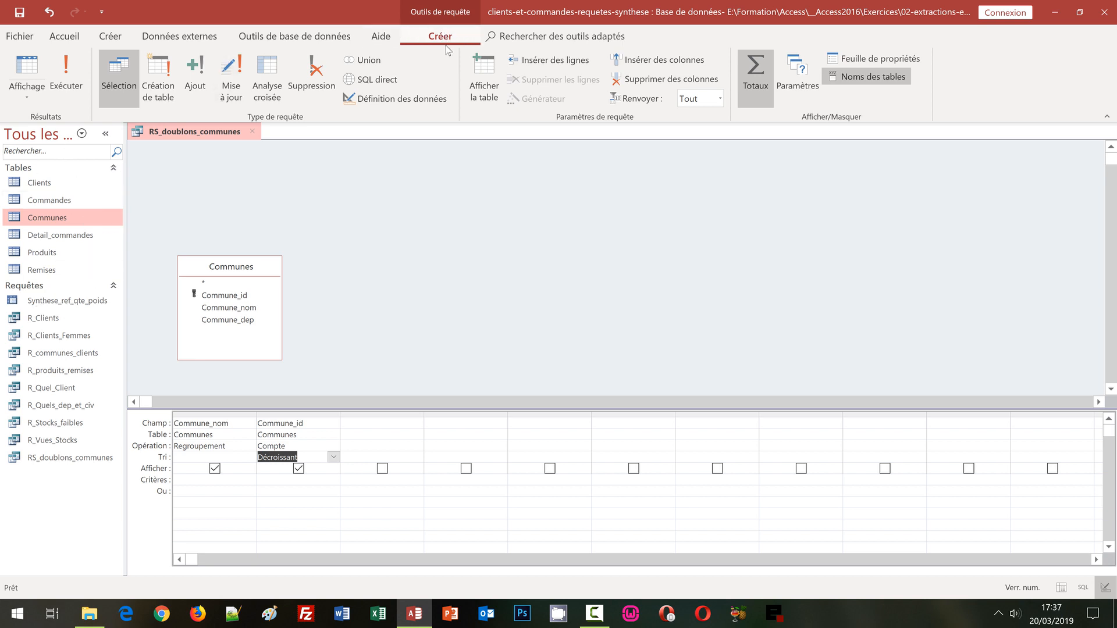
Step: Run the query and look through the communes down to those with a count of 1
left_click(68, 80)
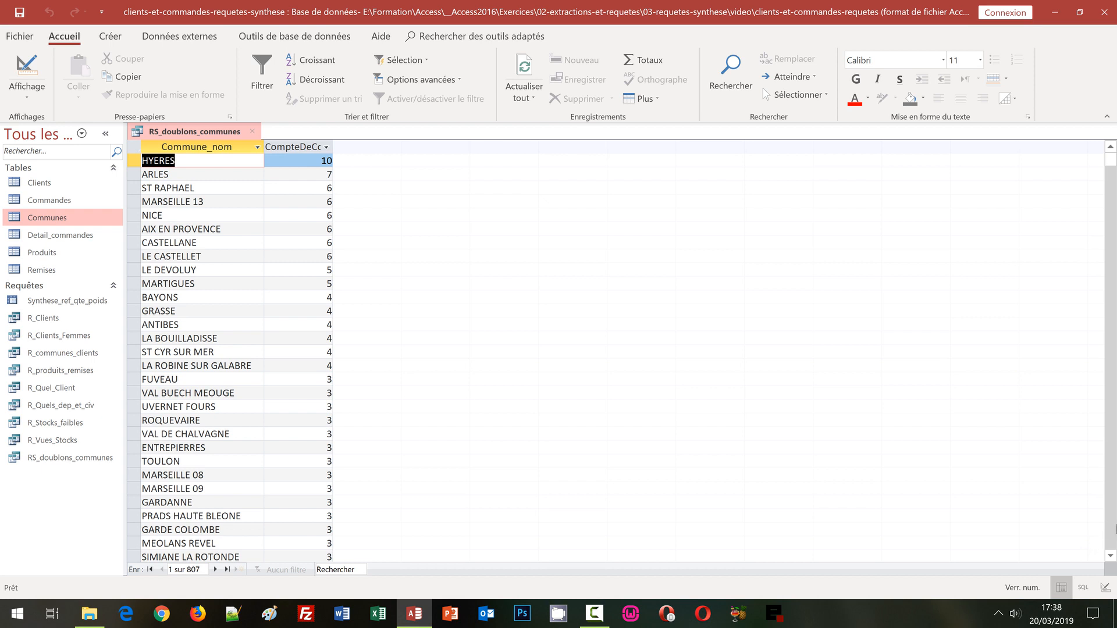
left_click(1116, 529)
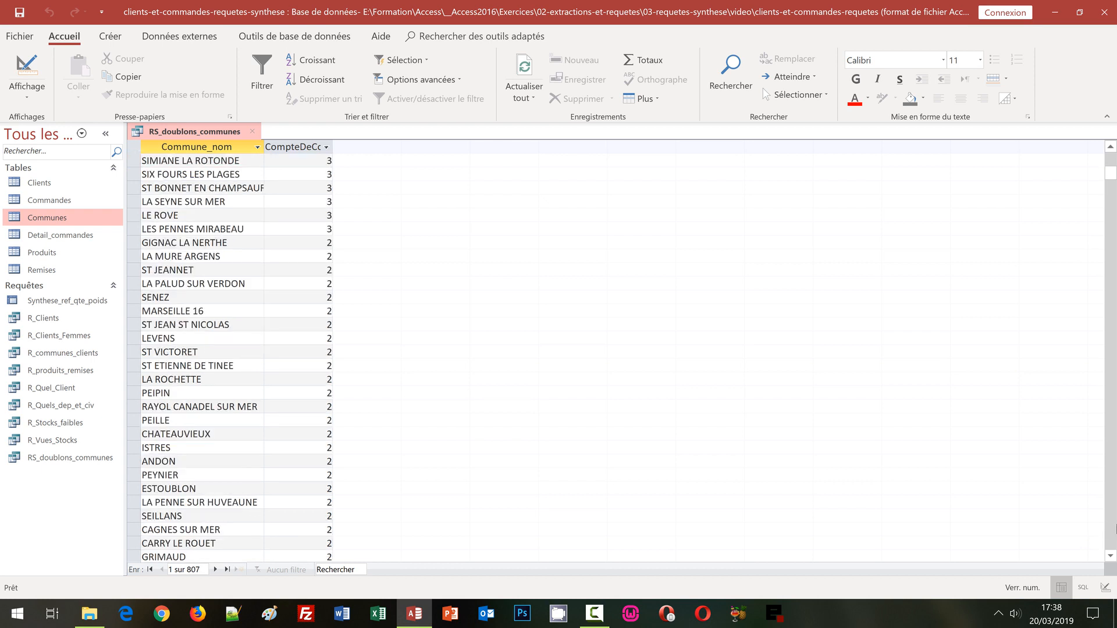
left_click(1114, 528)
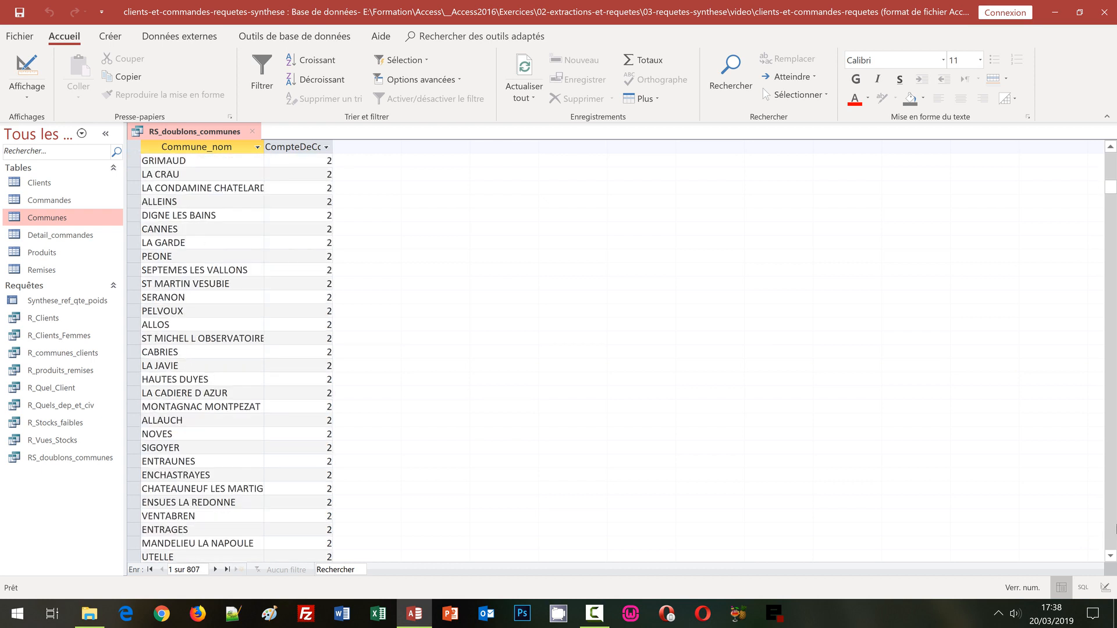
left_click(1113, 530)
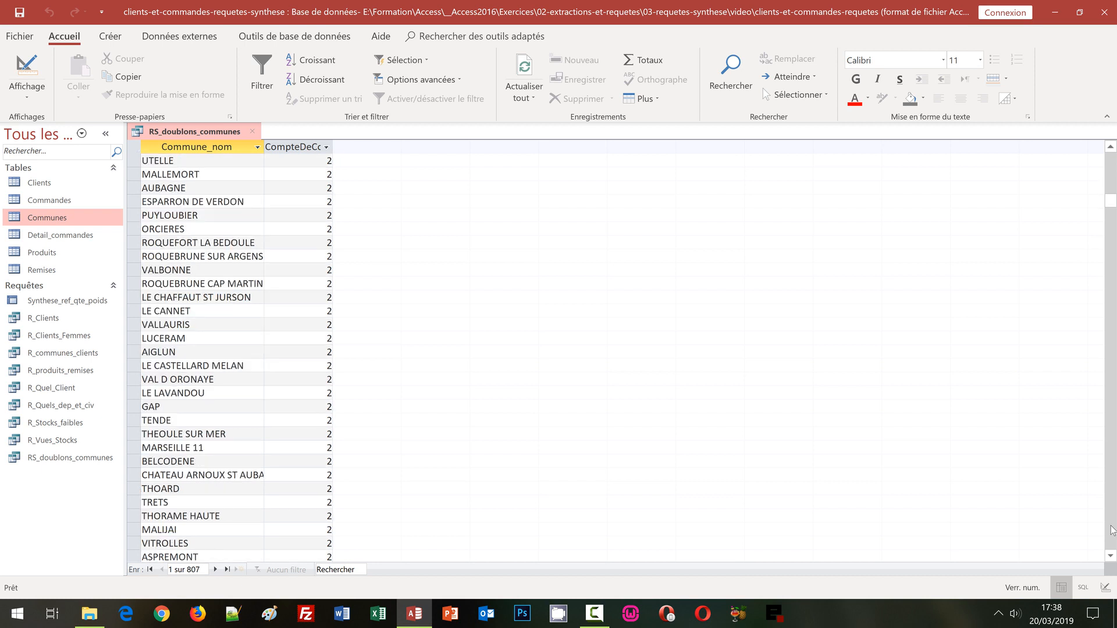
left_click(1113, 530)
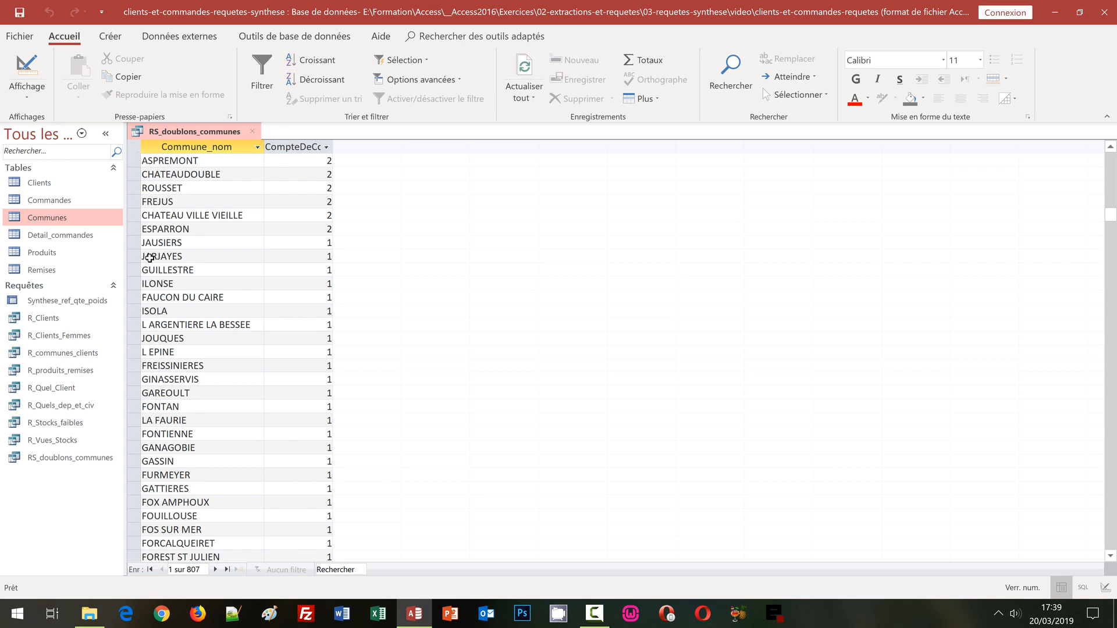
Step: Add the criterion >1 to the Commune_id count in the query design, then run the query and close it with its changes saved
left_click(29, 103)
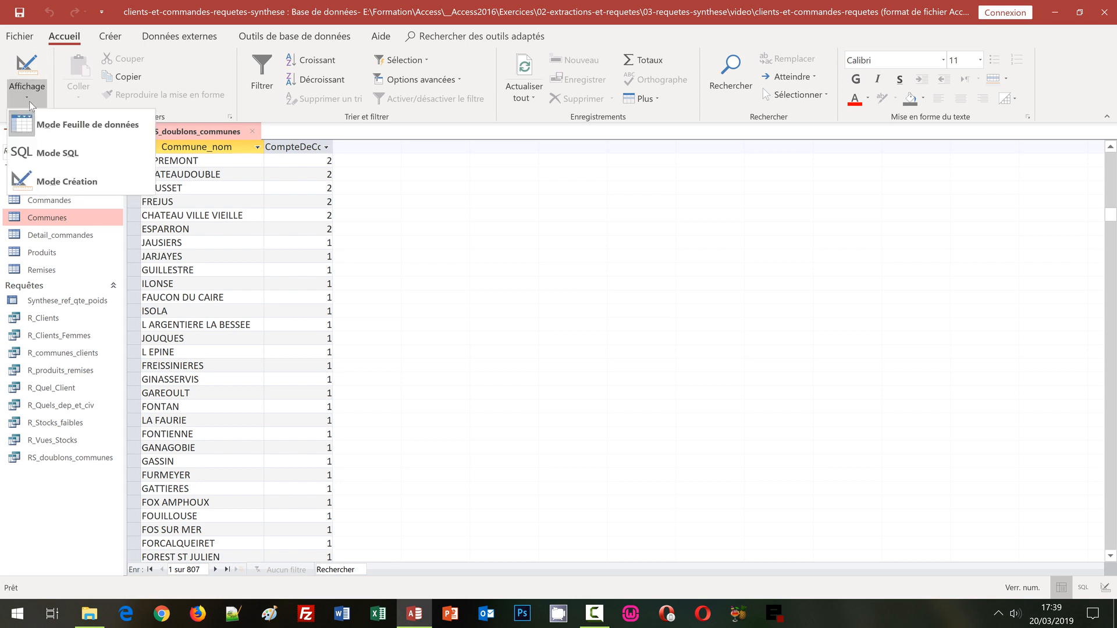
left_click(46, 182)
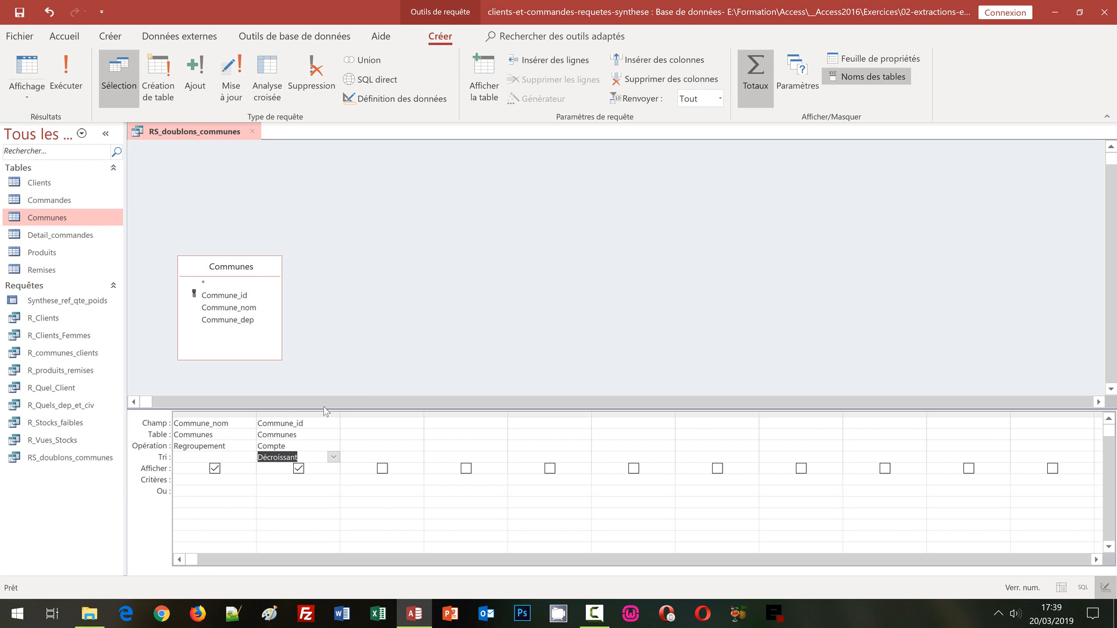
left_click(268, 480)
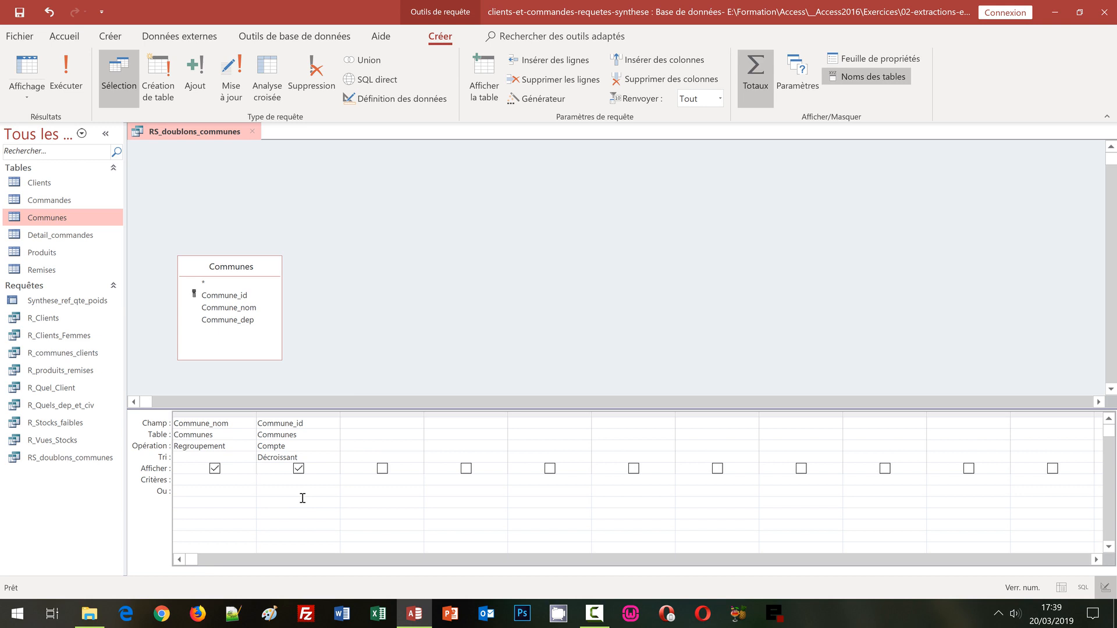
type(">1")
left_click(74, 79)
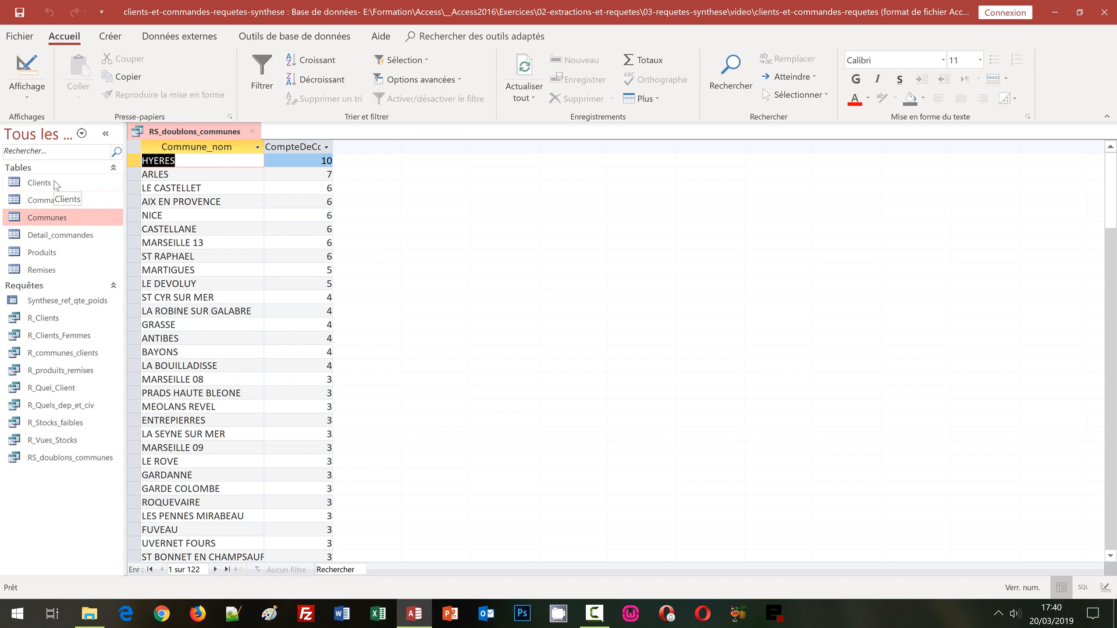
left_click(253, 132)
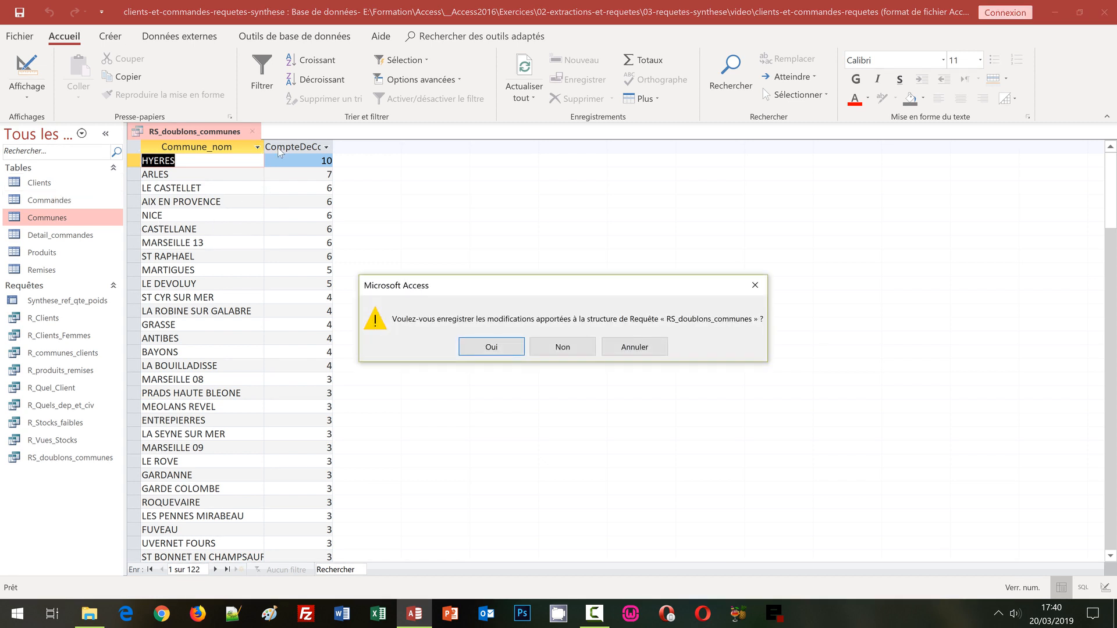
left_click(502, 351)
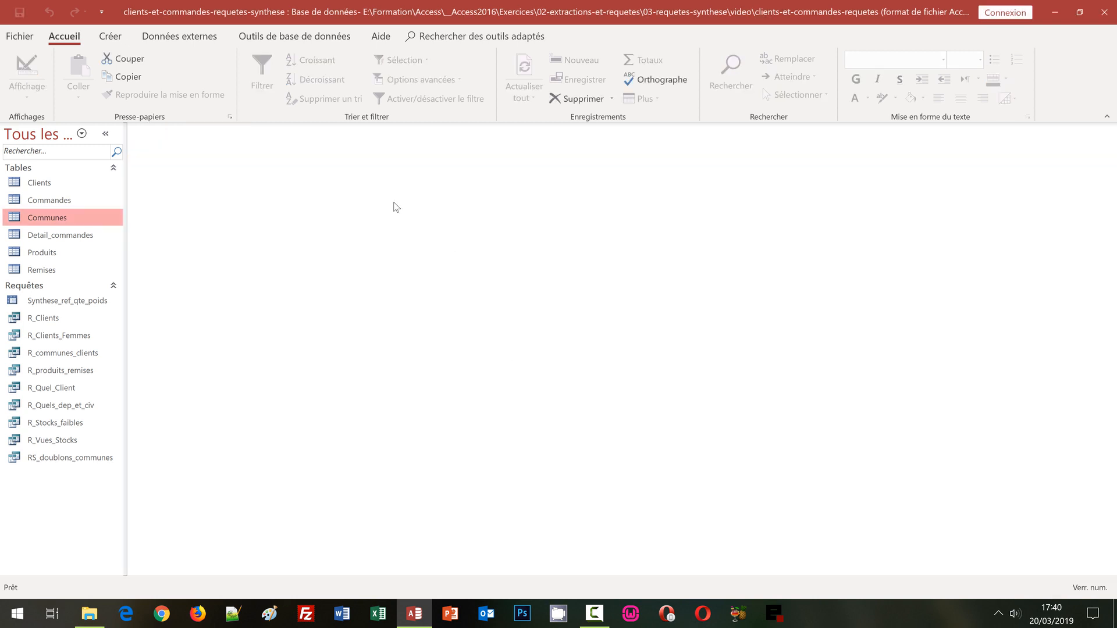
Step: Create a new query in design view based on the Clients table and add the Client_id and Client_dep fields to the grid
left_click(109, 38)
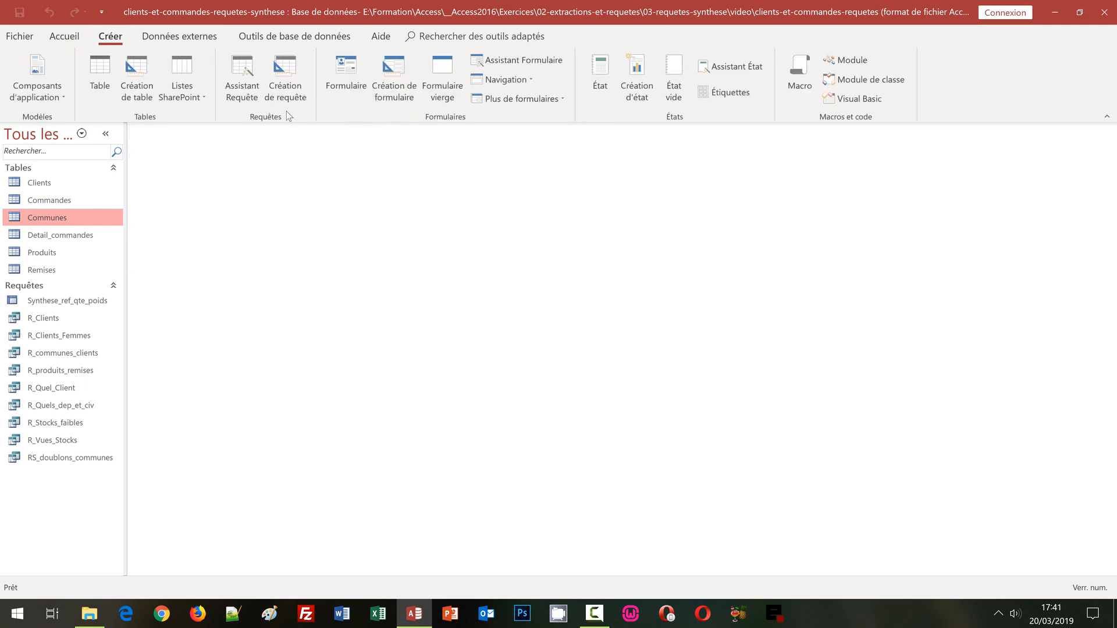
left_click(285, 73)
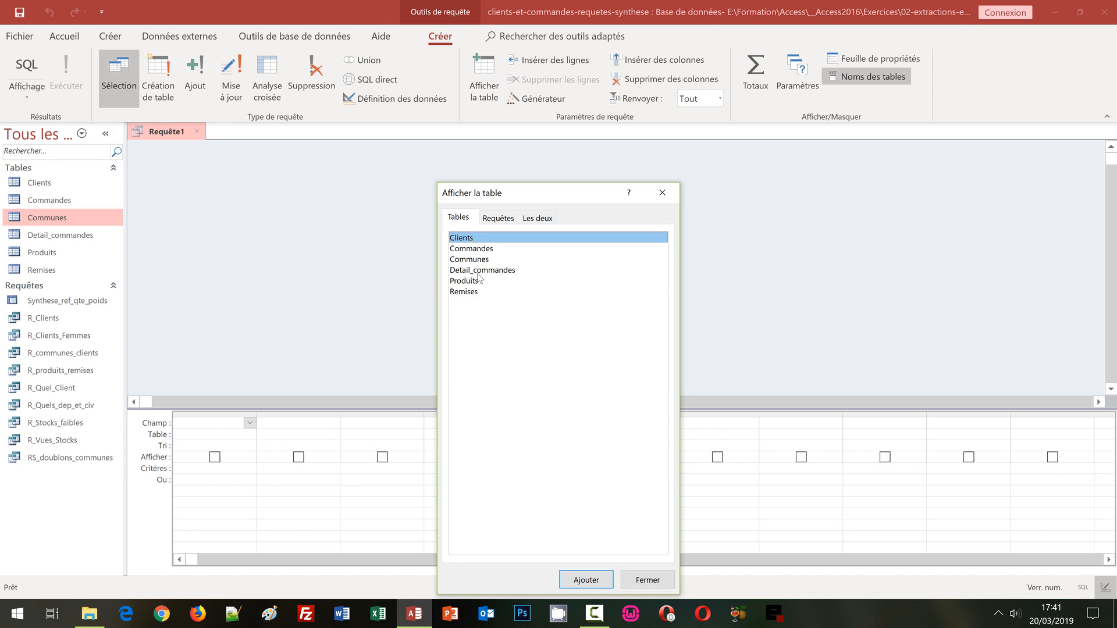
left_click(588, 580)
left_click(624, 582)
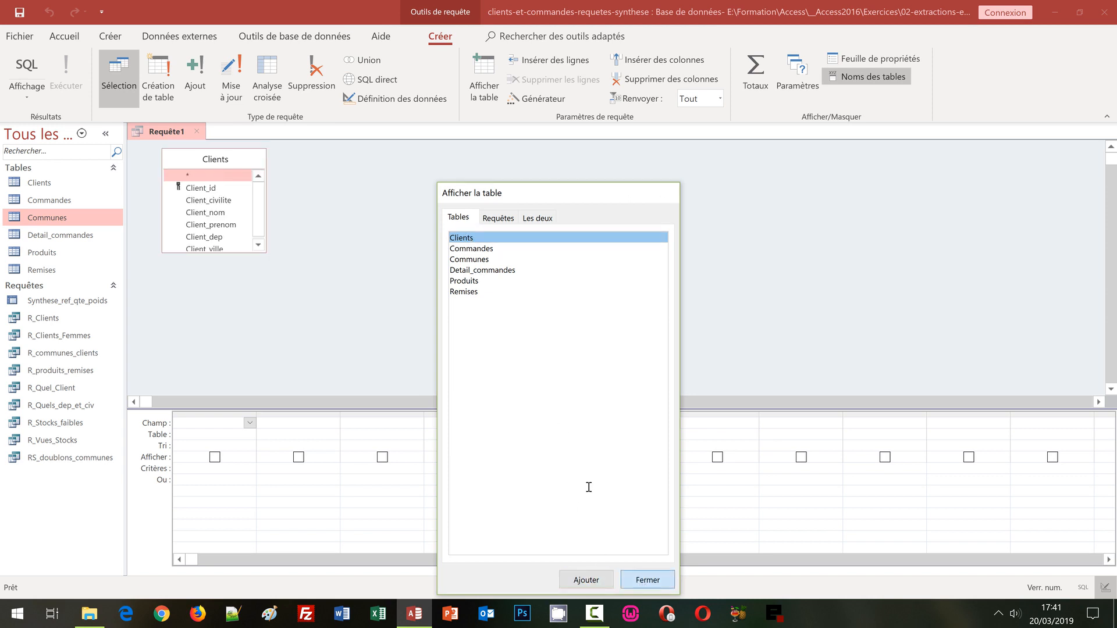
left_click_drag(242, 157, 238, 247)
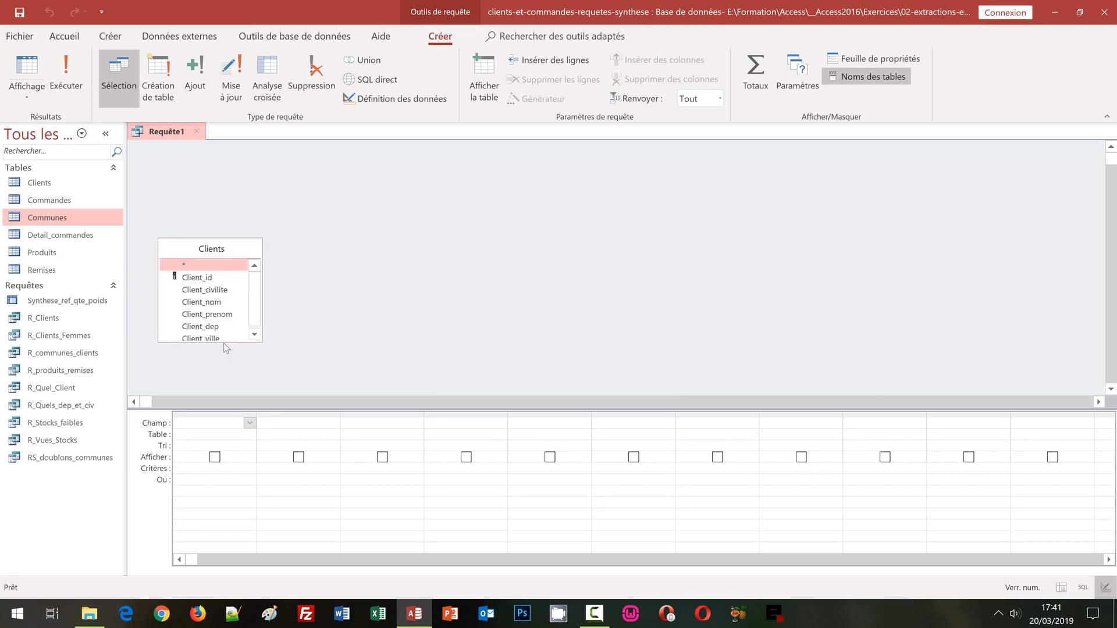
left_click_drag(221, 342, 219, 357)
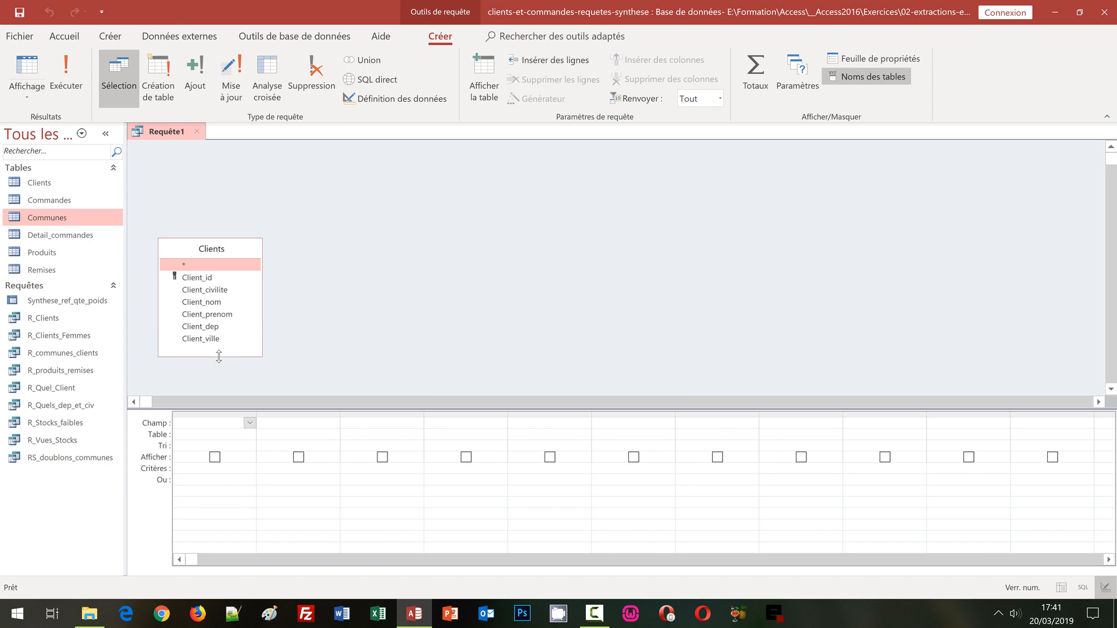
double_click(209, 279)
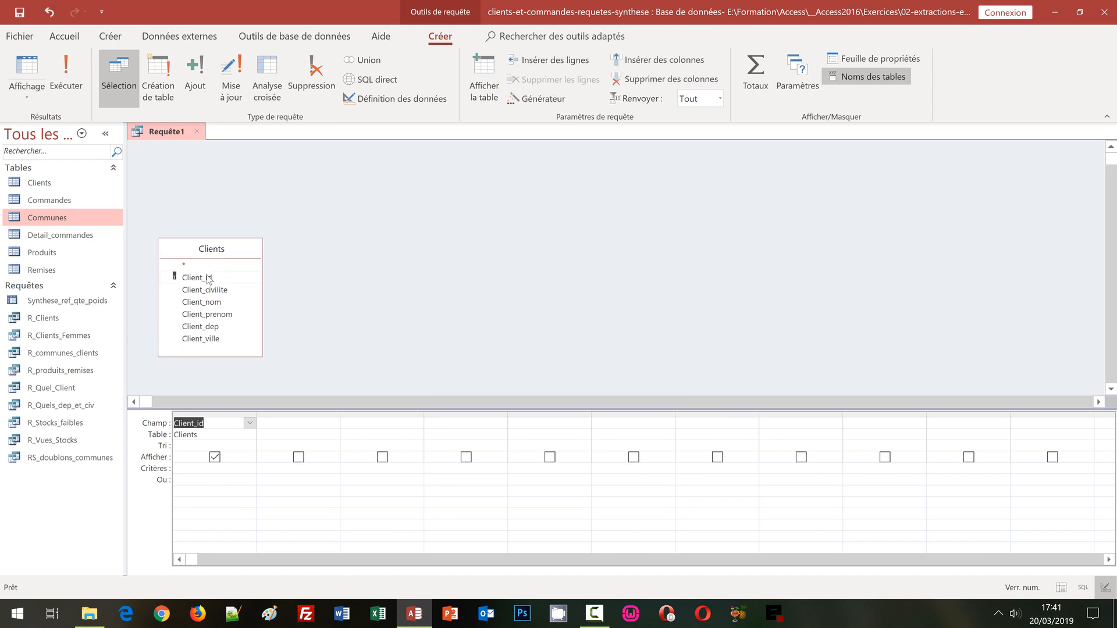
double_click(205, 327)
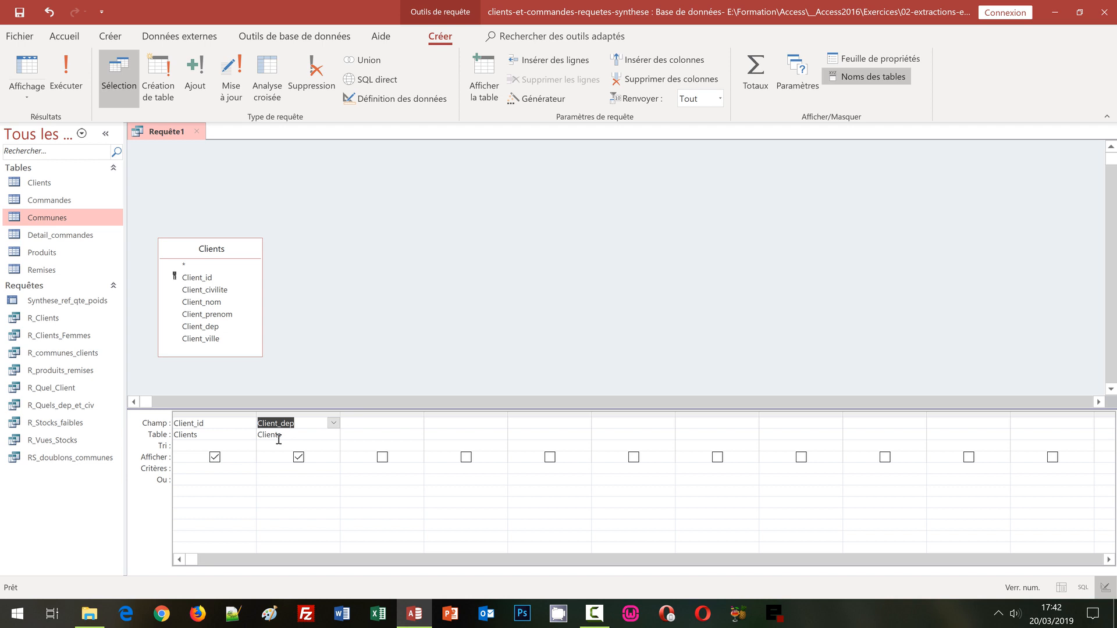
Step: Show the totals row in the Clients query and set the Client_id operation to Compte
right_click(273, 496)
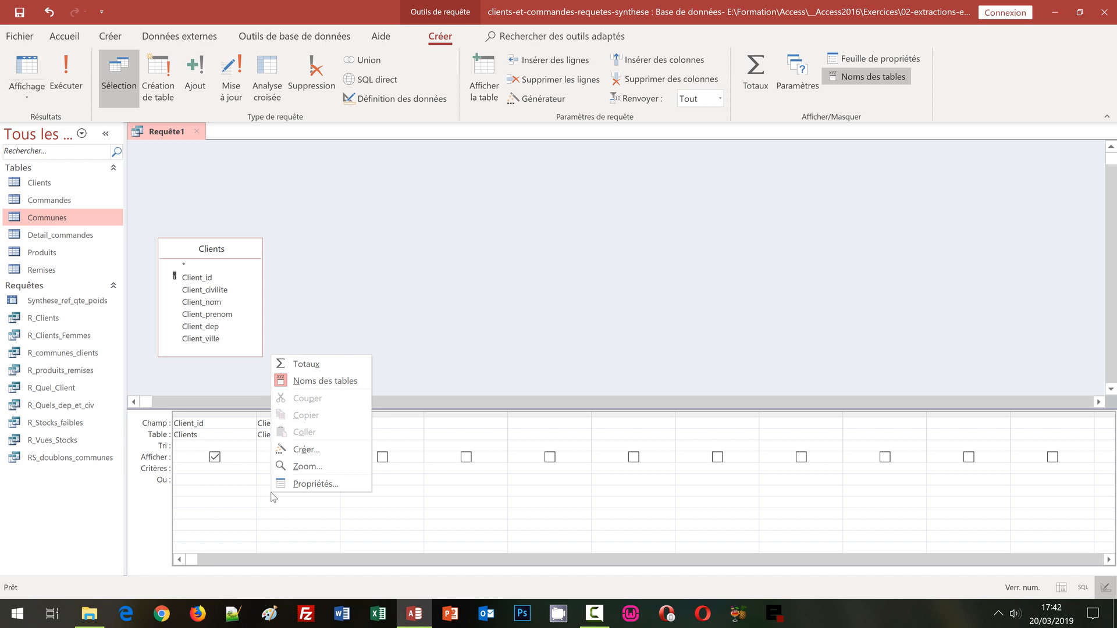
left_click(307, 365)
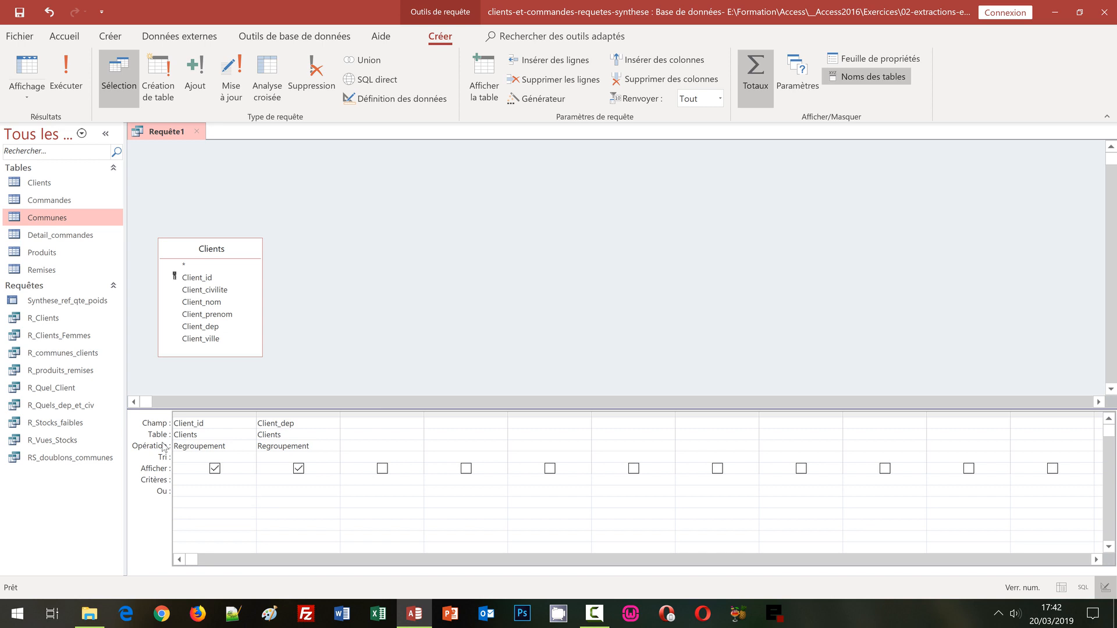
left_click(247, 447)
left_click(250, 447)
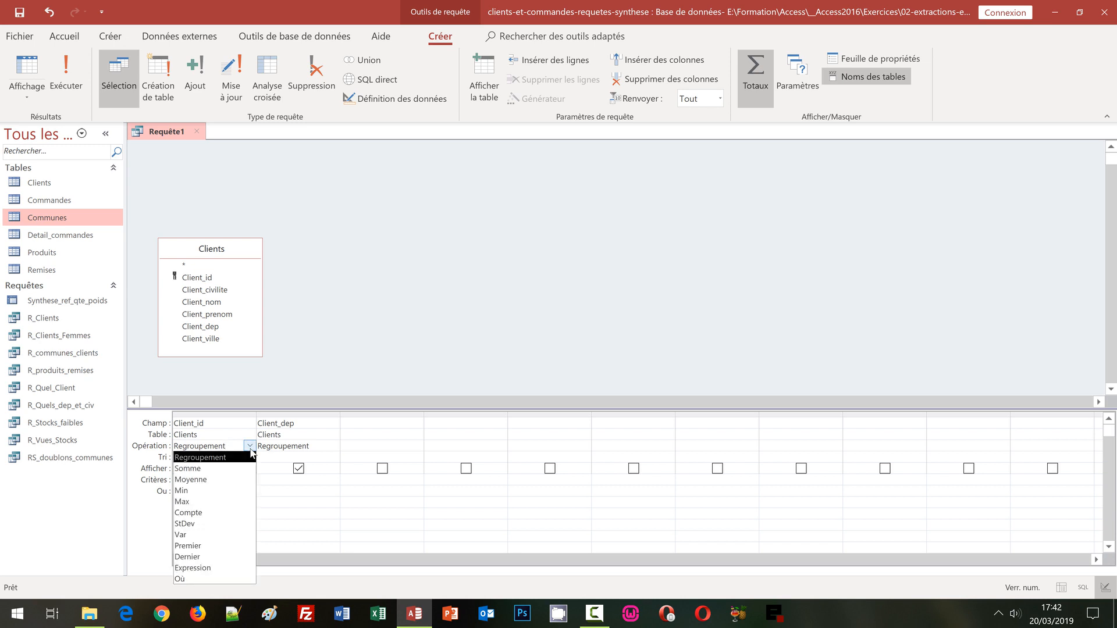
left_click(214, 510)
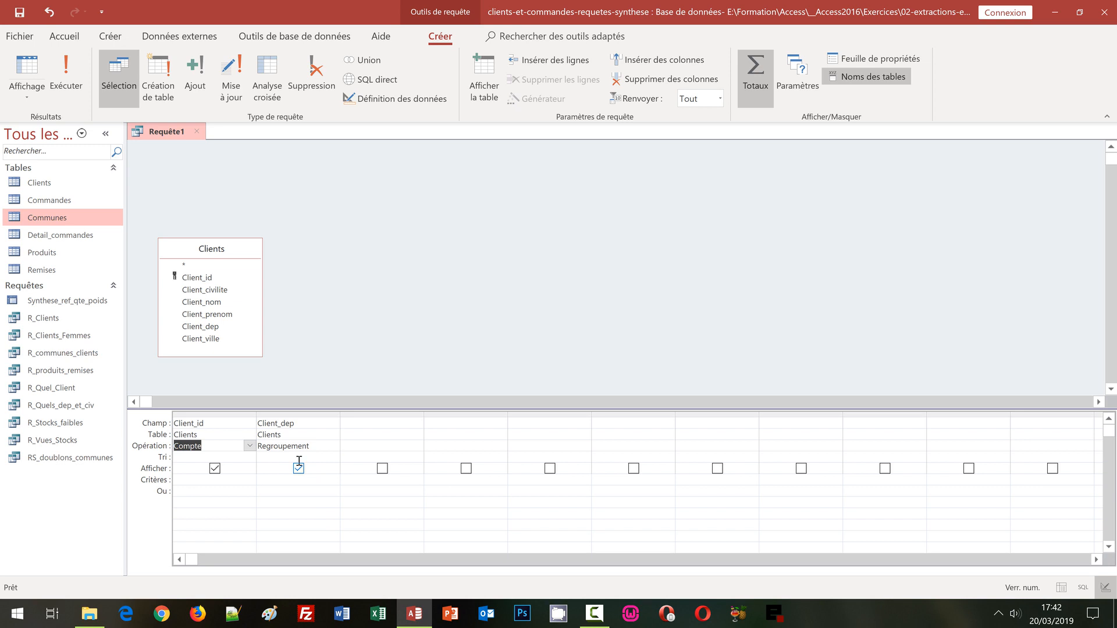
left_click(250, 447)
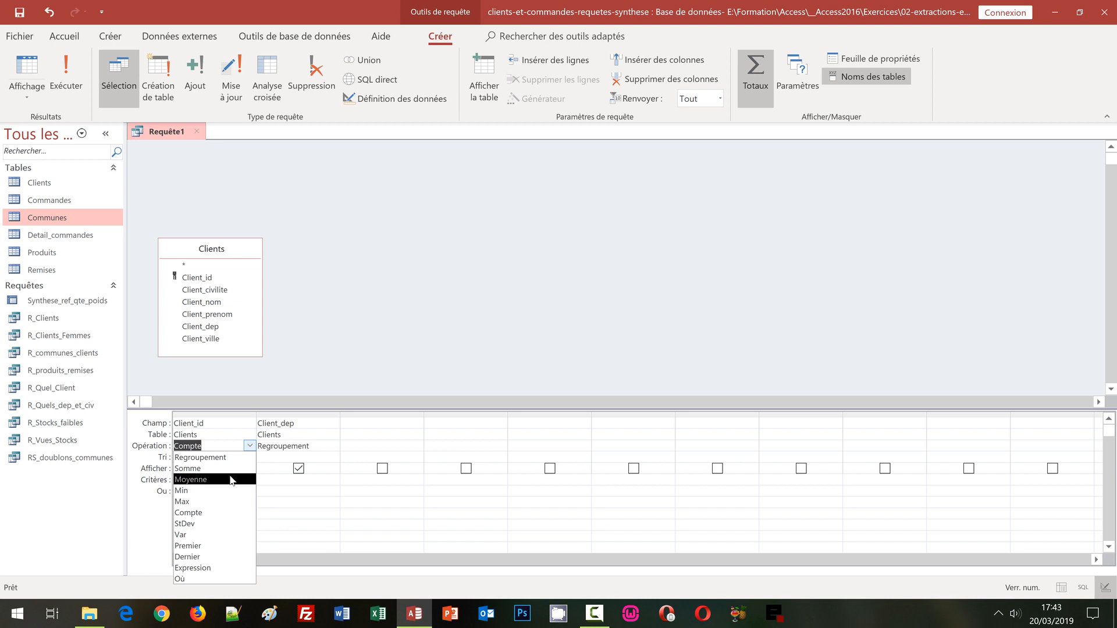
left_click(614, 3)
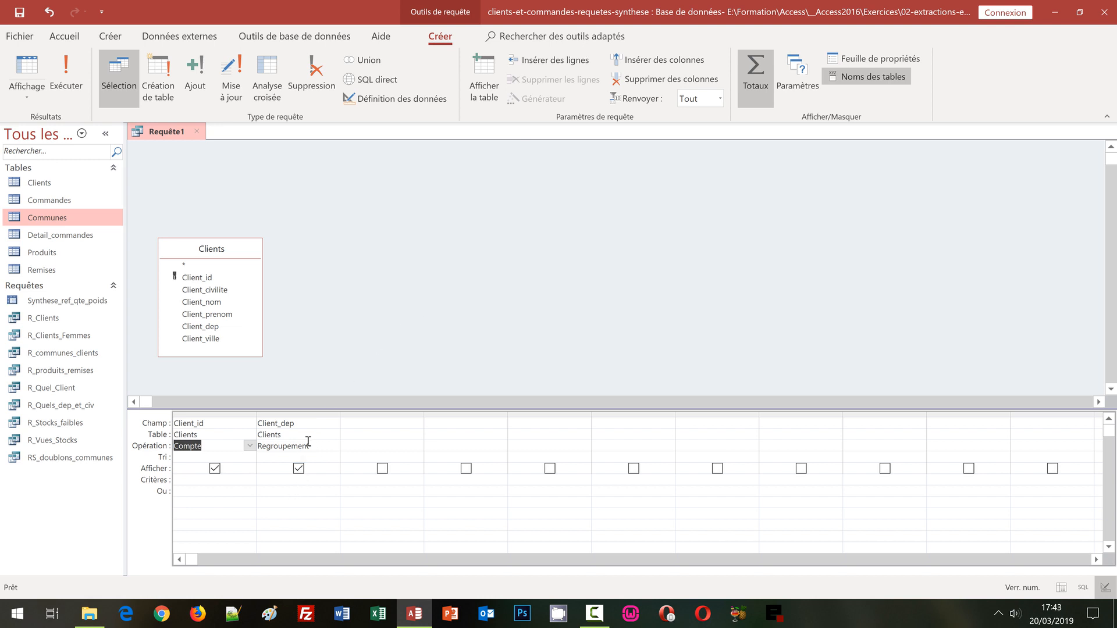
Step: Set the Client_dep operation to Où so the field serves as a condition
left_click(311, 444)
left_click(333, 447)
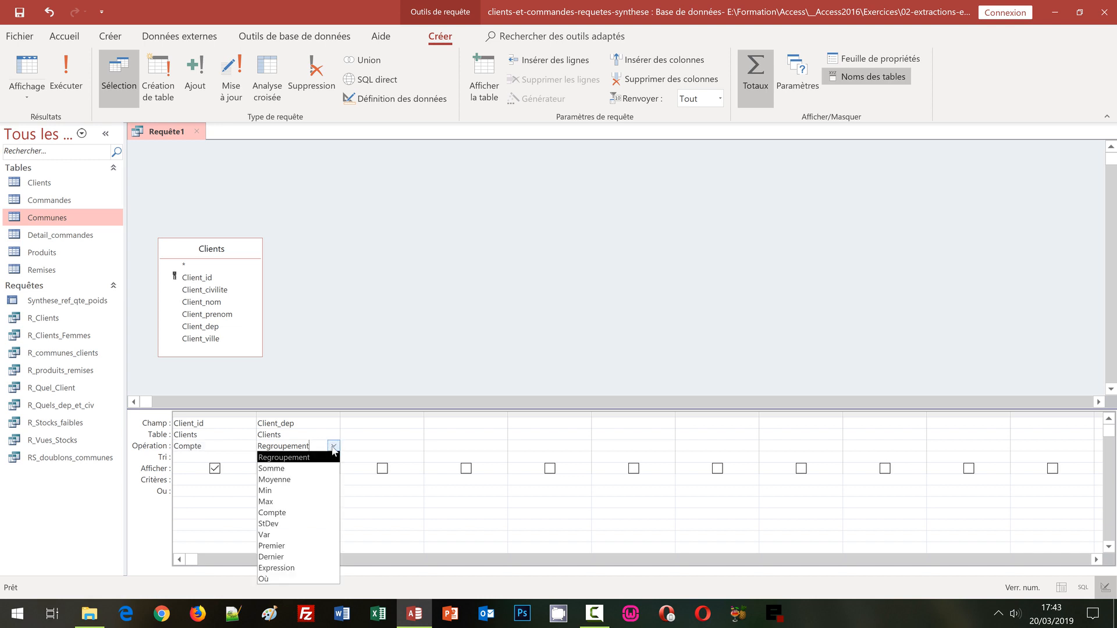
left_click(278, 579)
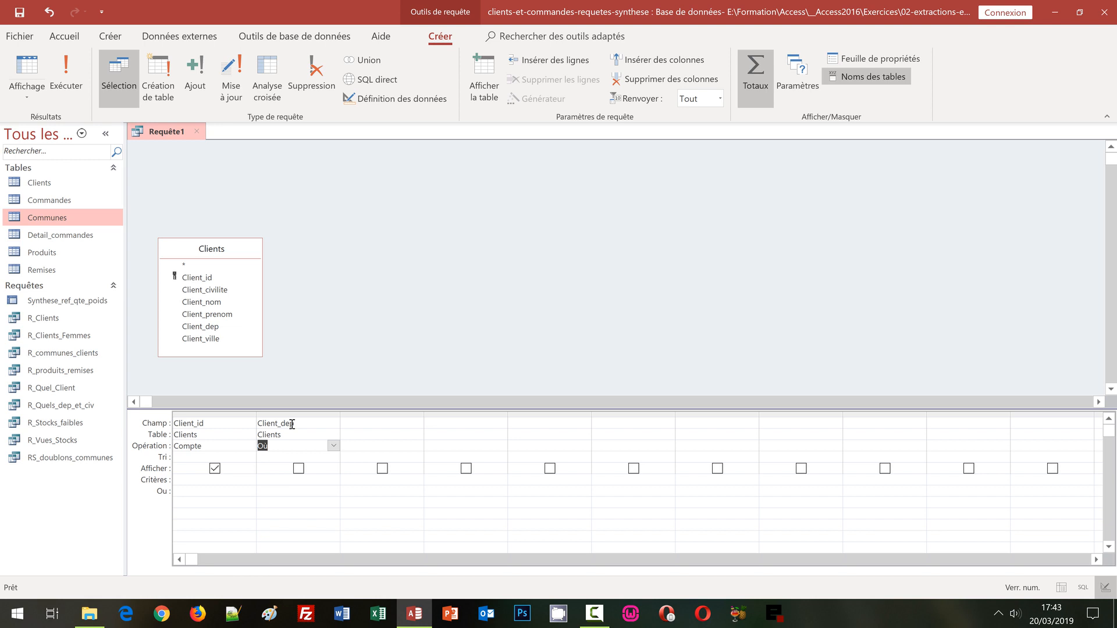
Step: Widen the Client_dep column and enter the criterion Comme [Quel departement ?] & "*" for that field
left_click(262, 480)
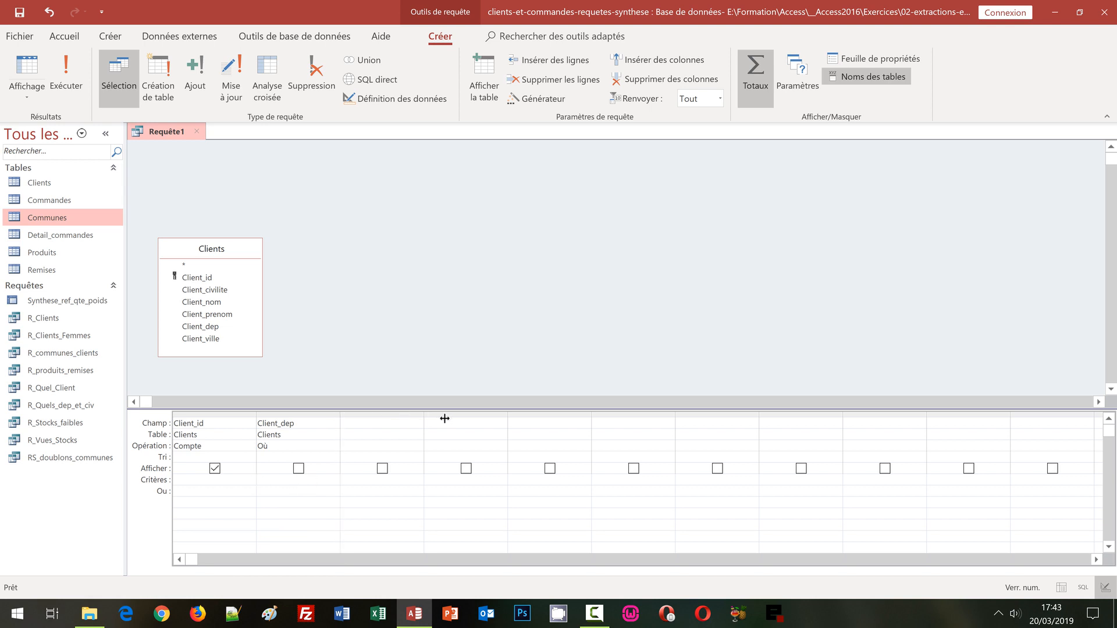
left_click_drag(444, 419, 444, 418)
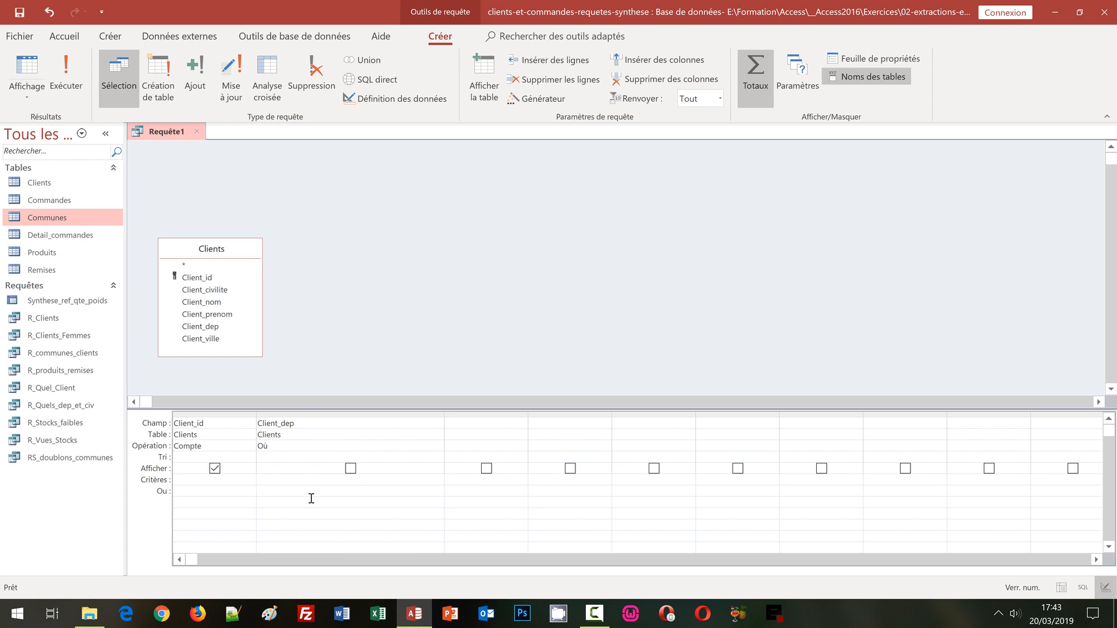
type("Comme")
type("]Quel departement ?")
key("Right")
type("& \"*\"")
Step: Save the query under the name RS_nb_clients_dep
key("ctrl+s")
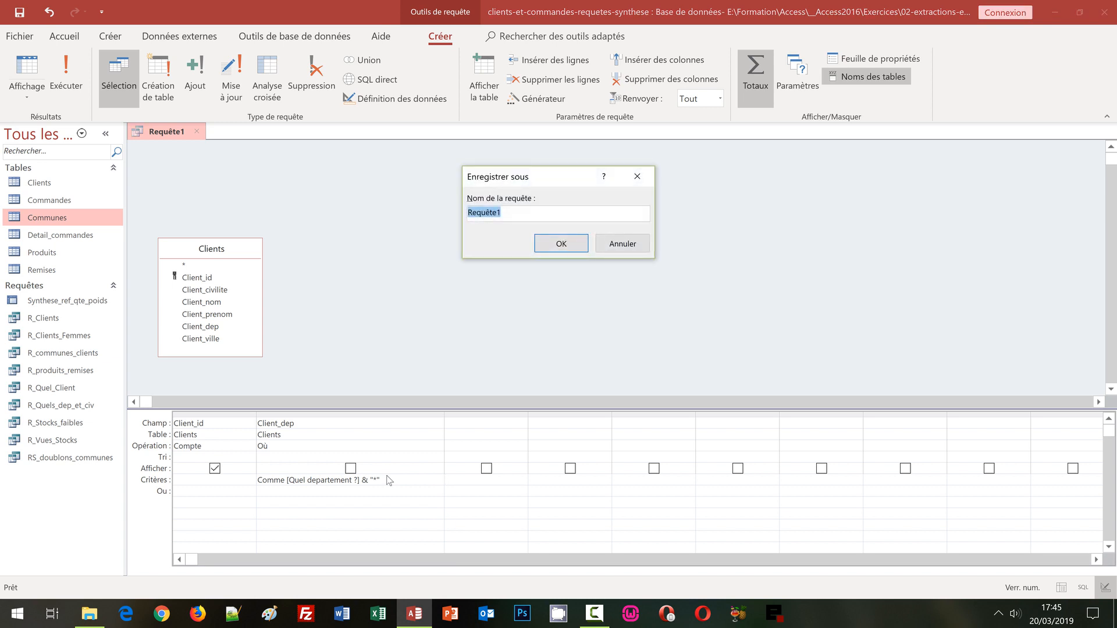
type("RS_nb_clients_dp")
type("p")
left_click(562, 249)
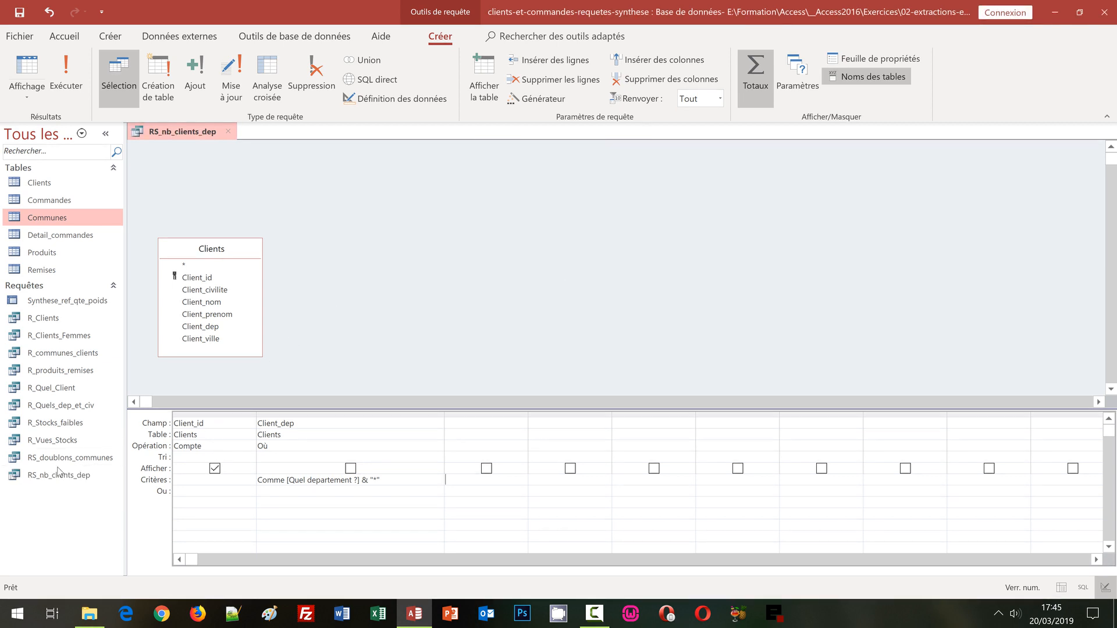
Step: Run the query for department 83, then close it
left_click(66, 72)
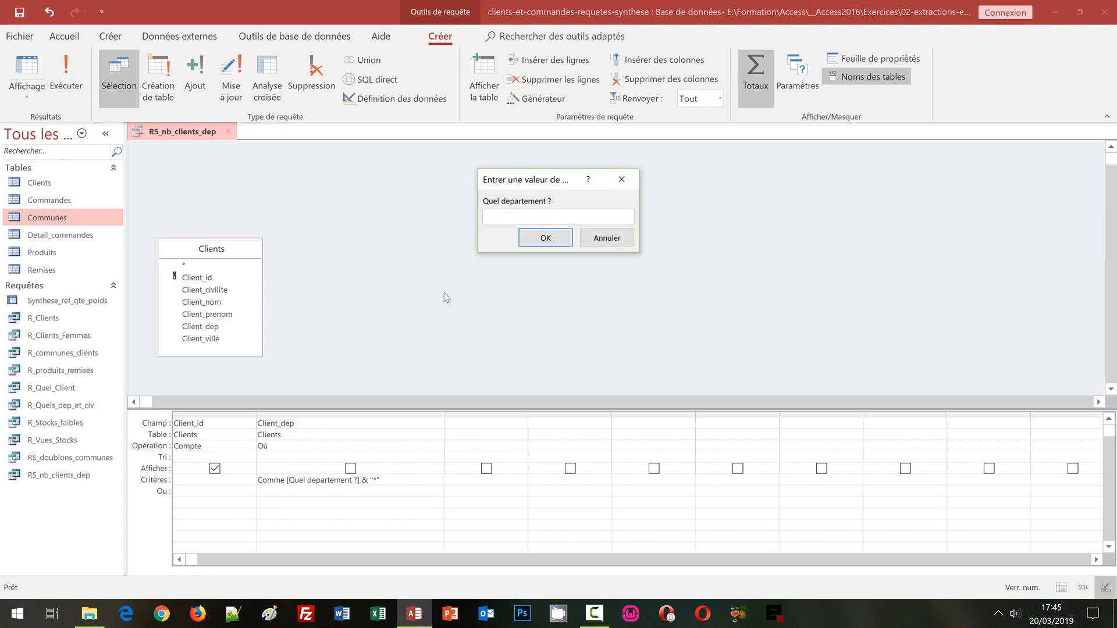
left_click_drag(569, 175, 385, 260)
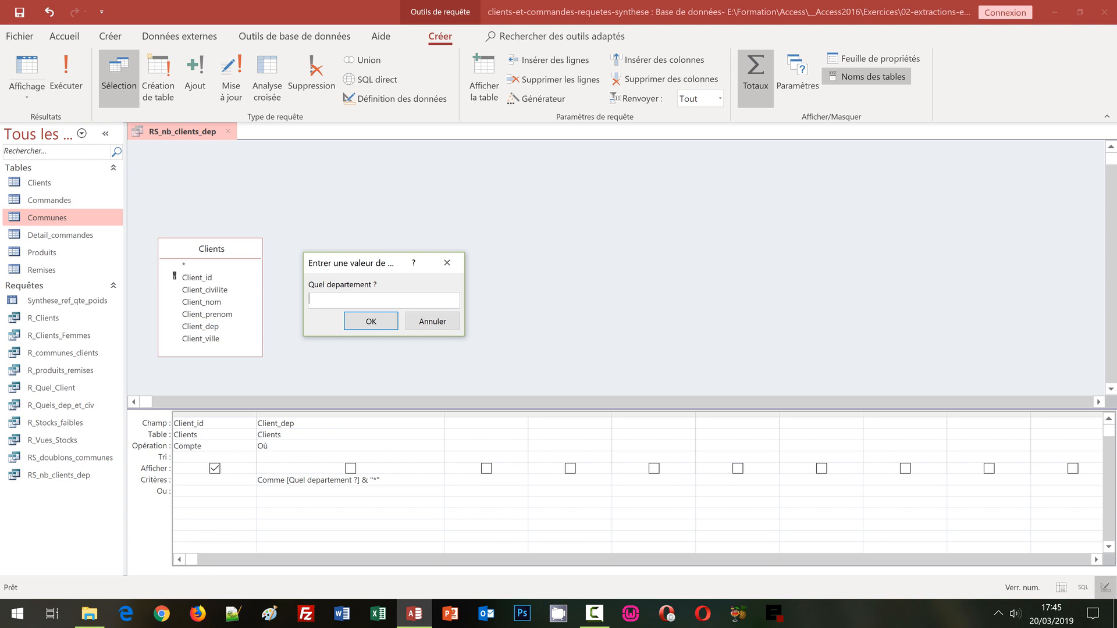
type("83")
left_click(373, 321)
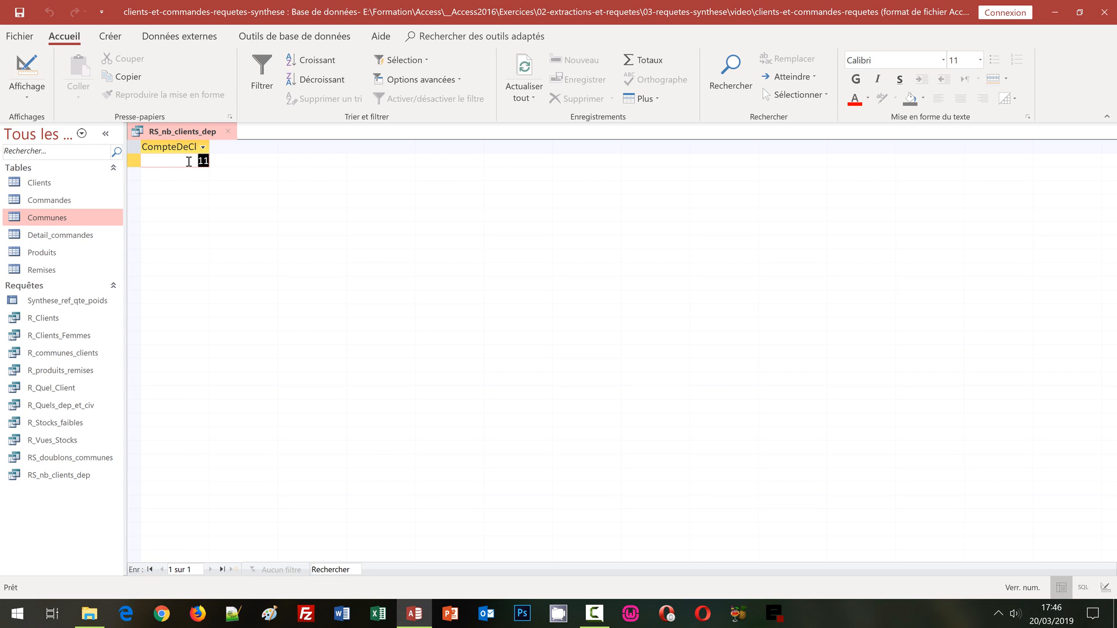
left_click(227, 134)
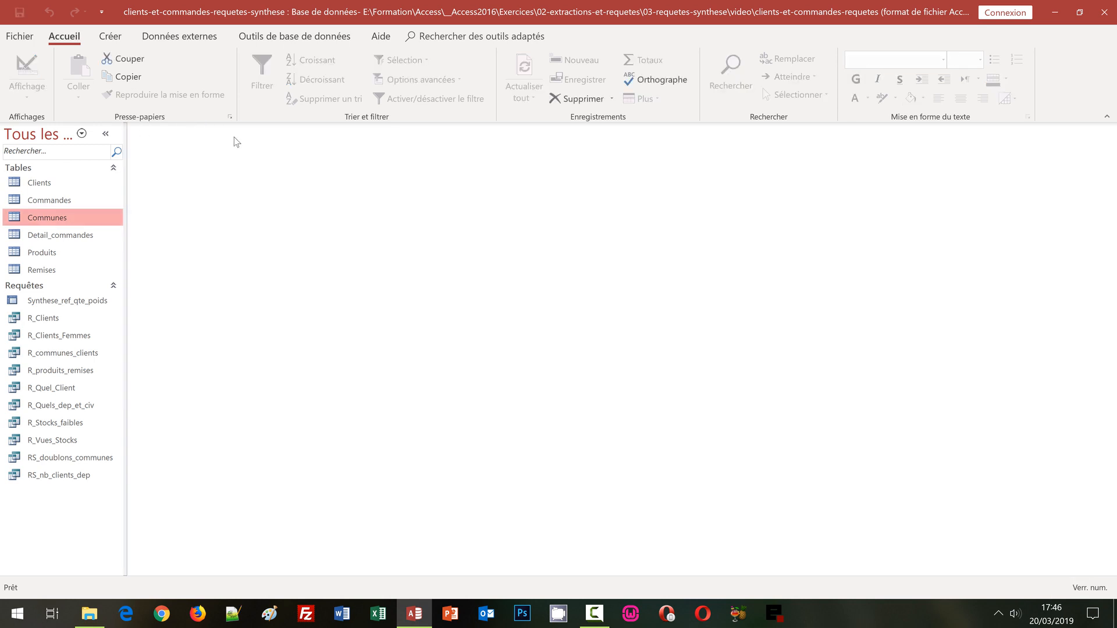
Step: Open the saved RS_nb_clients_dep query for department 06, then close it
double_click(58, 476)
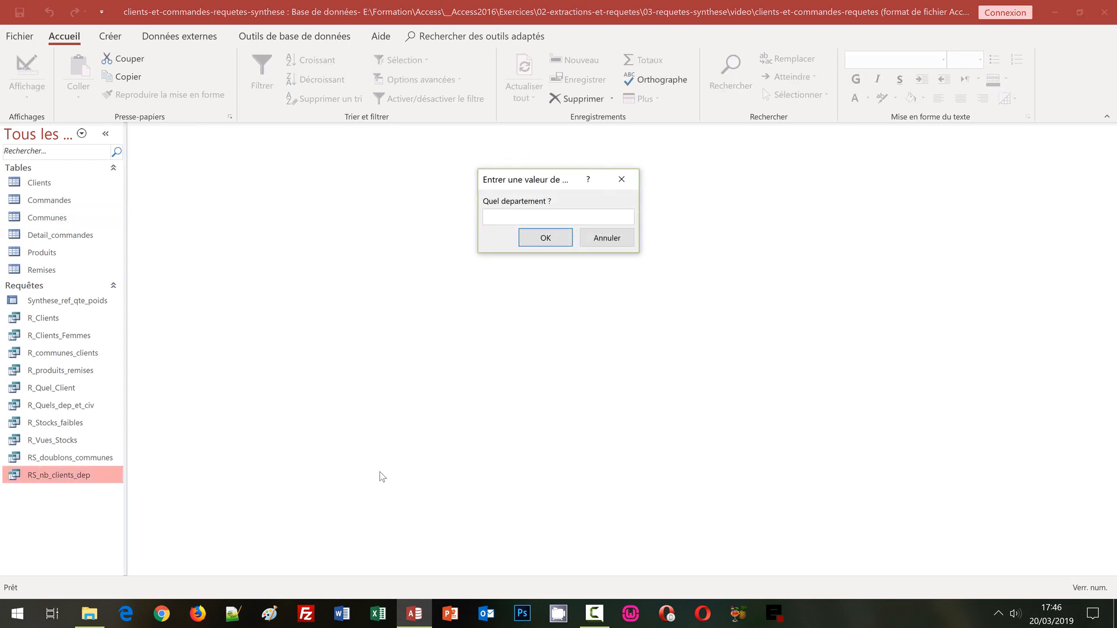
type("06")
left_click(538, 239)
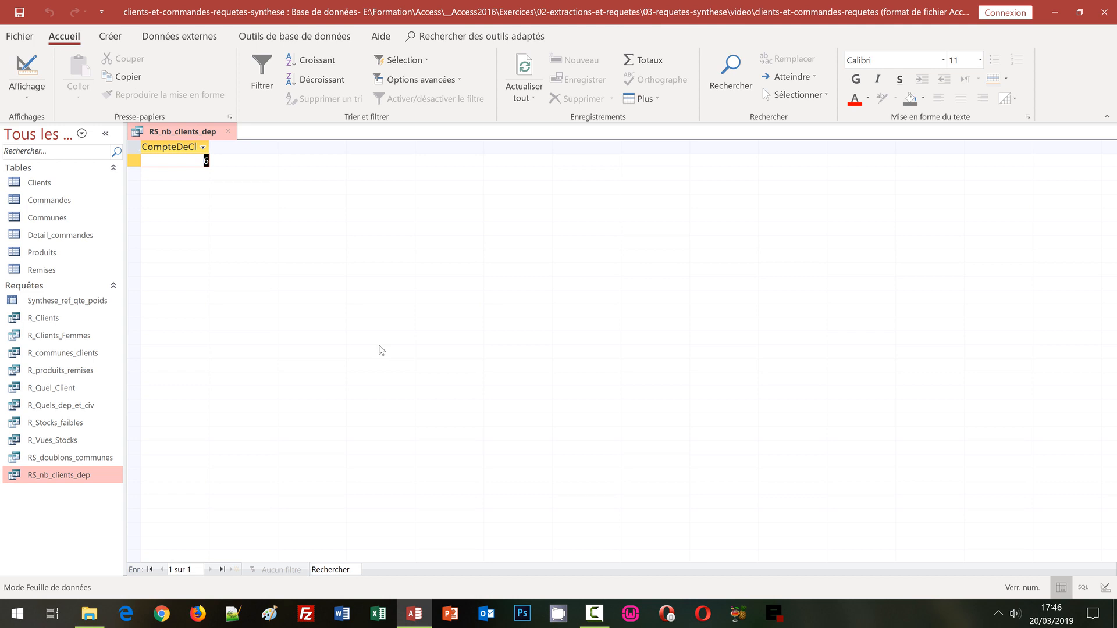
left_click(231, 132)
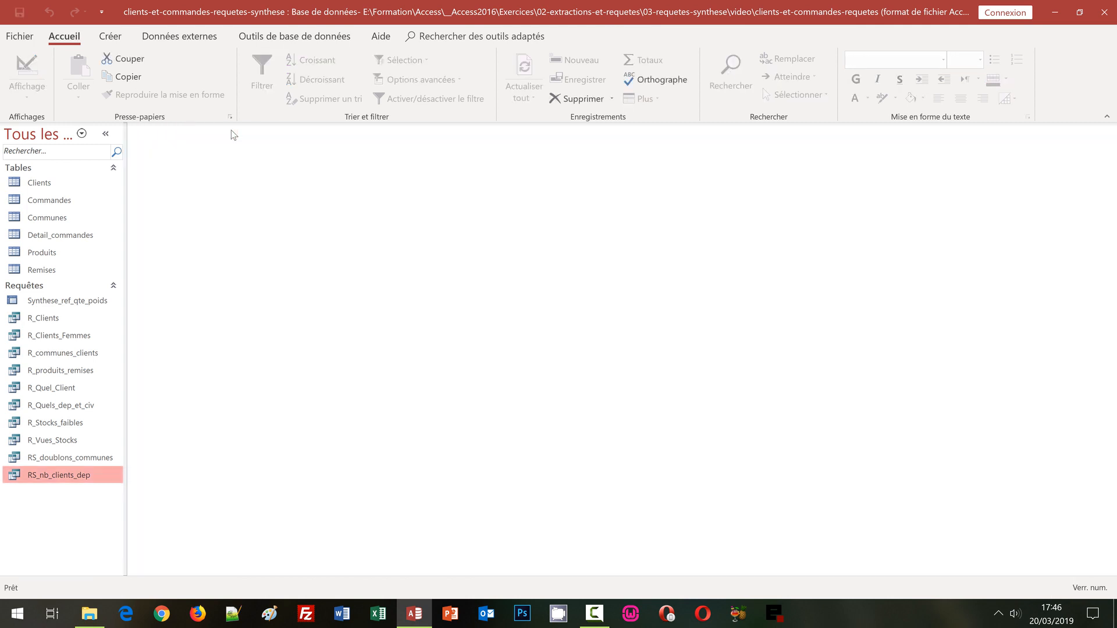
Step: Create a new query in design view based on the Produits table and add the produit_ref and produit_stock fields to the grid
left_click(111, 36)
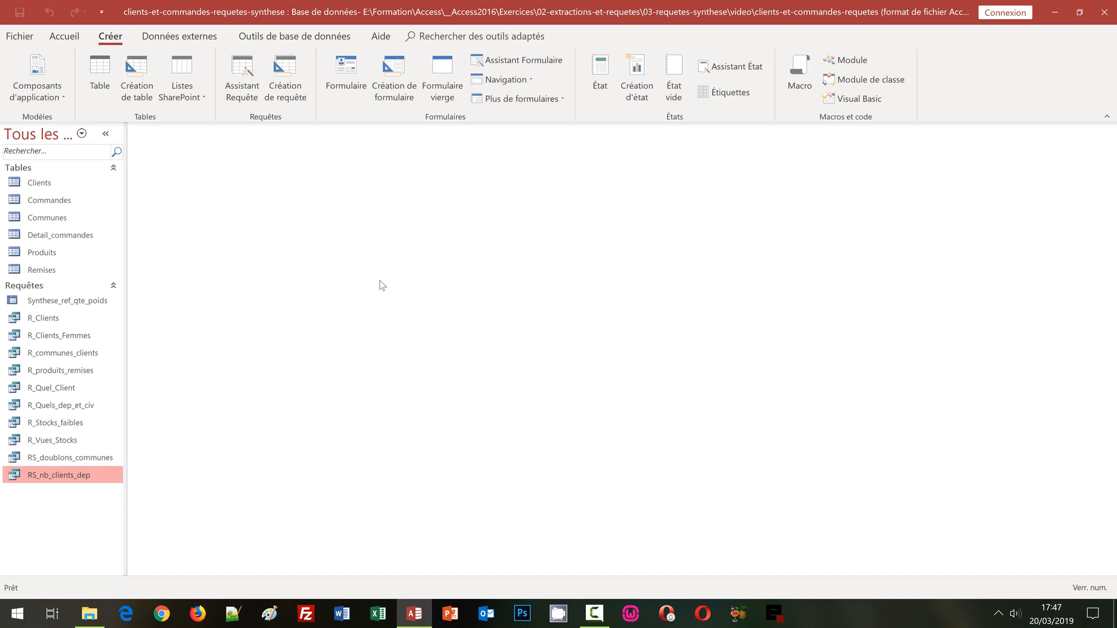
left_click(296, 79)
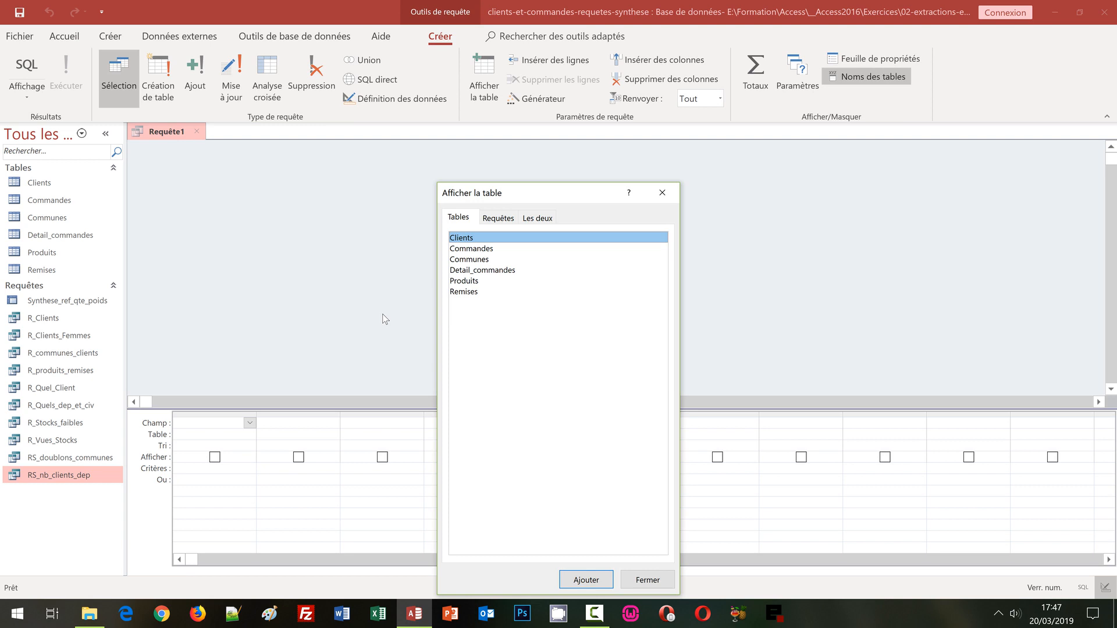
left_click(458, 281)
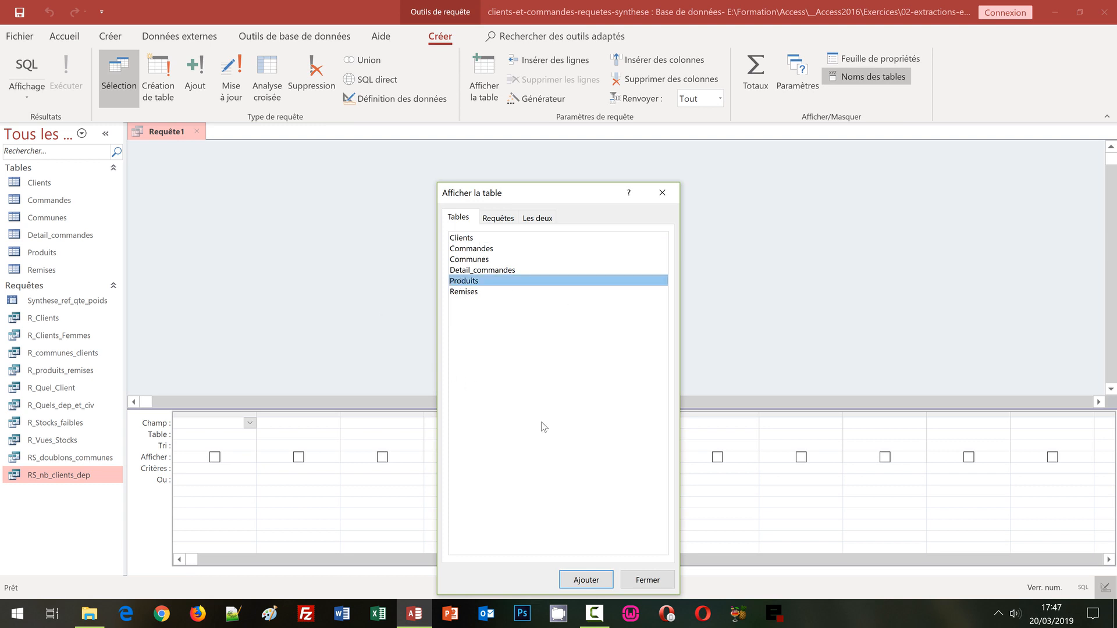
left_click(585, 580)
left_click(648, 580)
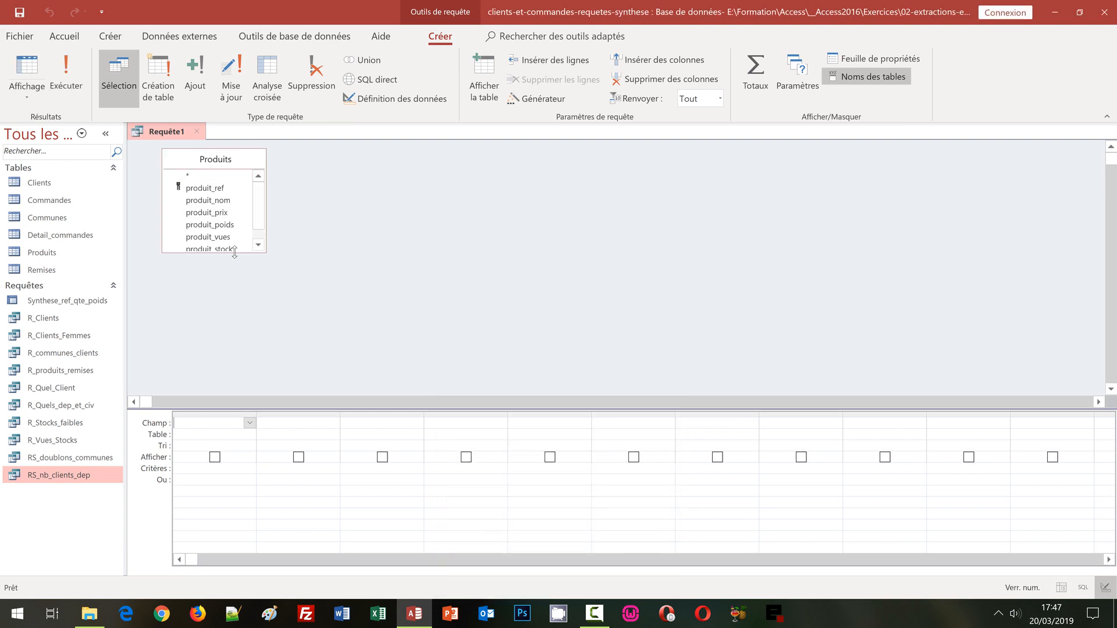
left_click_drag(237, 254, 237, 271)
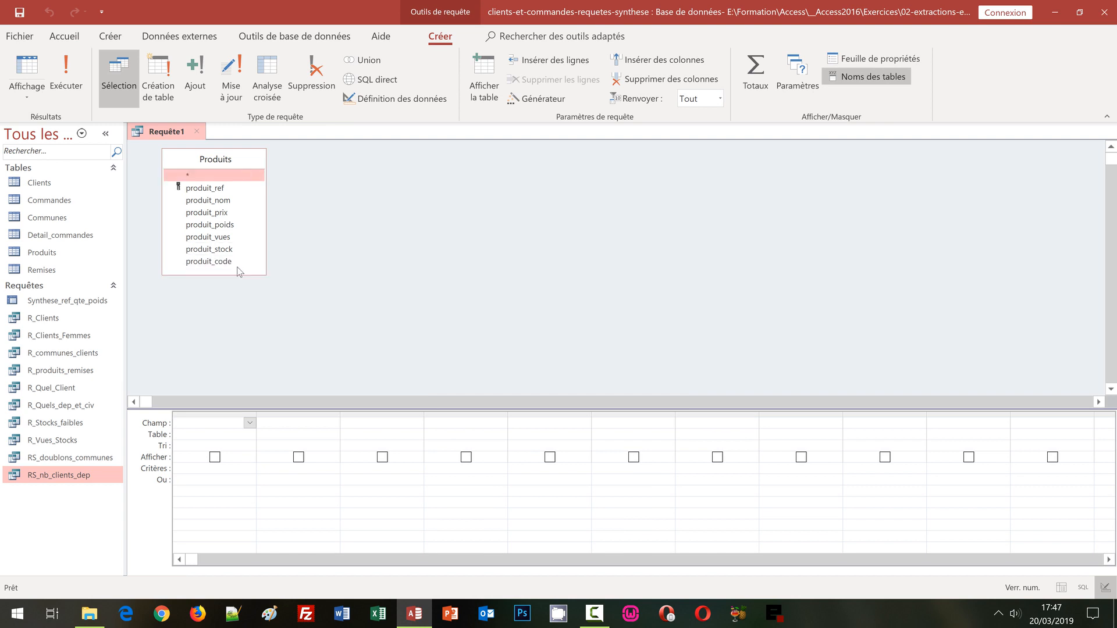
left_click_drag(239, 163, 241, 223)
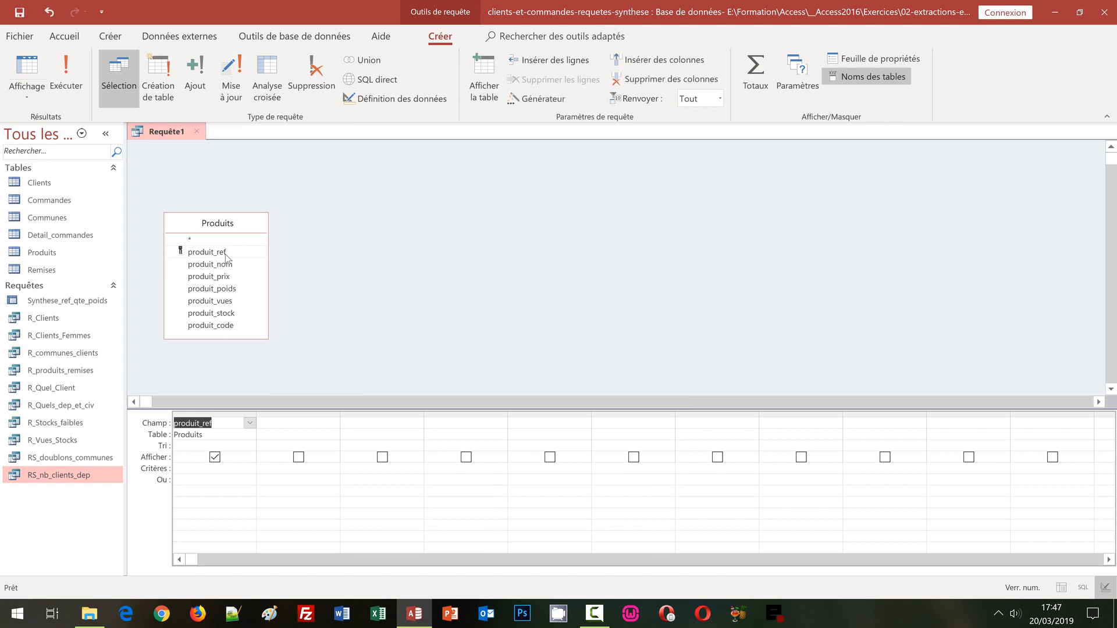
double_click(229, 314)
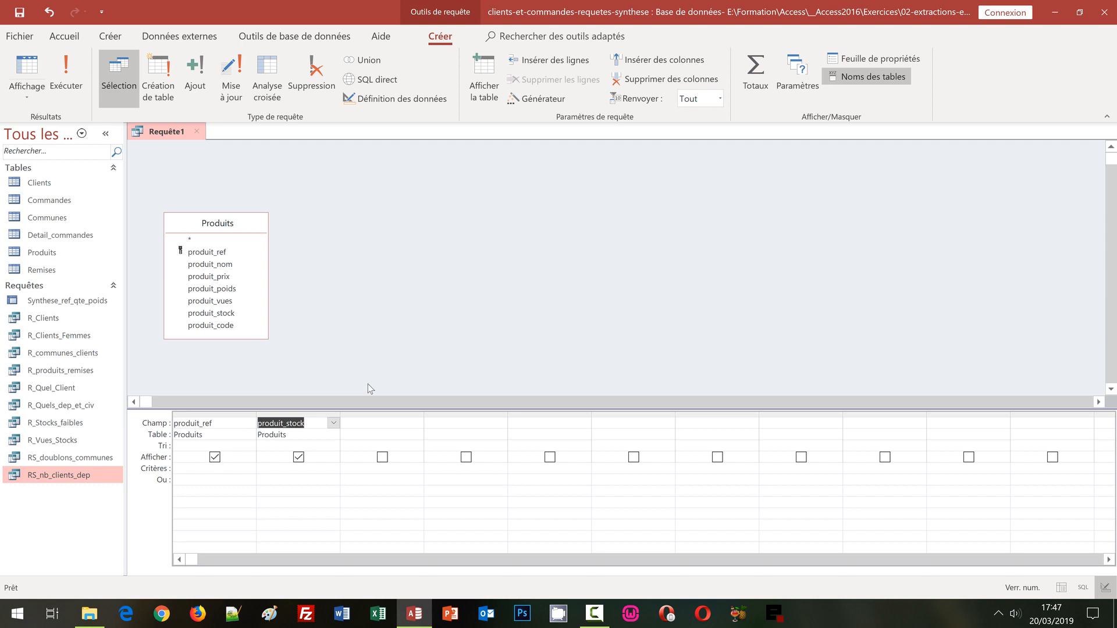
Step: Show the totals row in the Produits query and set the produit_ref operation to Compte
right_click(284, 491)
key("Up")
key("Up")
key("Up")
key("Return")
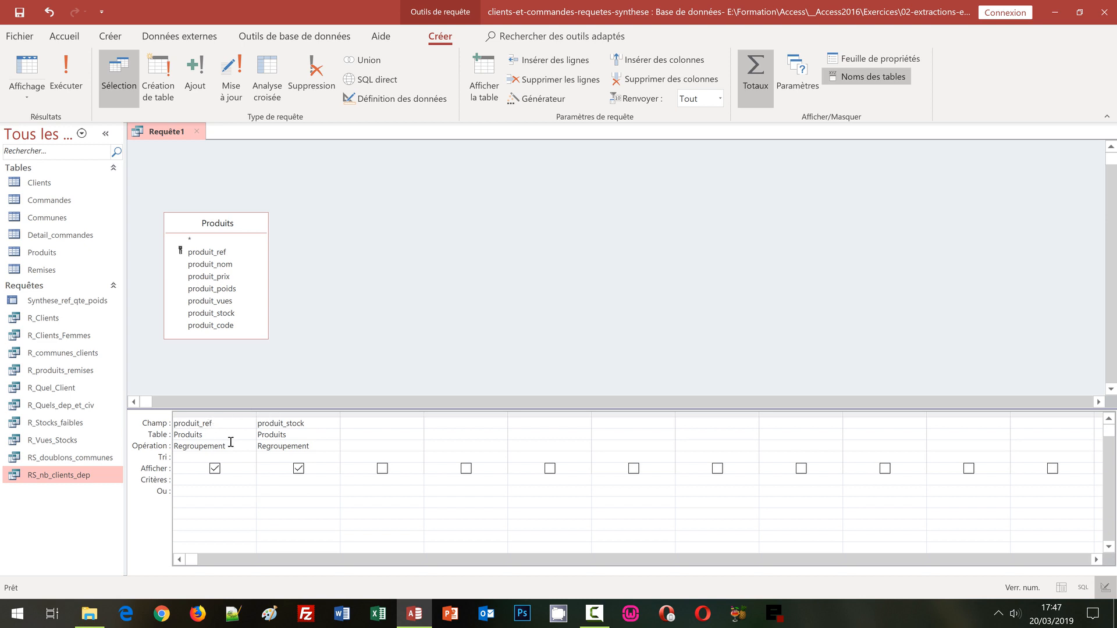
left_click(249, 447)
left_click(249, 446)
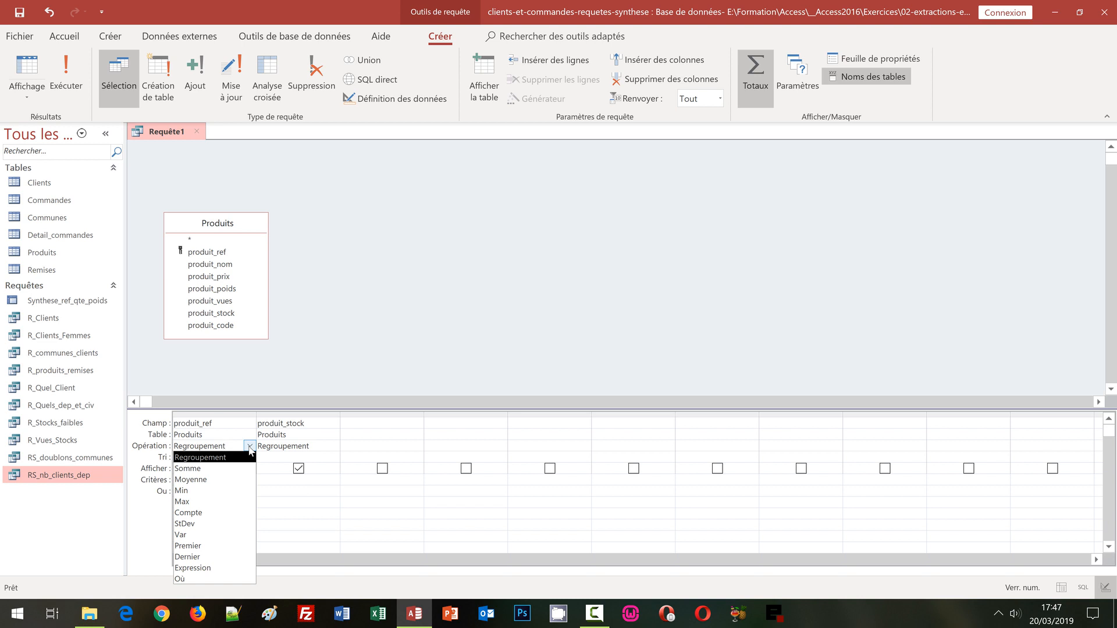
left_click(212, 514)
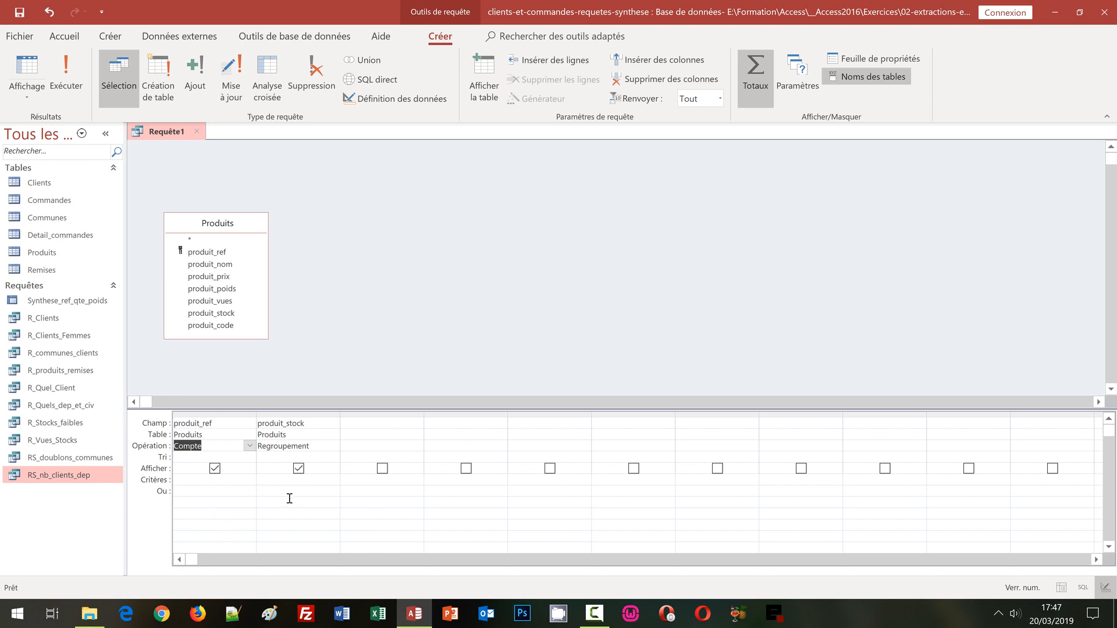
Step: Set the produit_stock operation to Où so the field serves as a condition
left_click(295, 446)
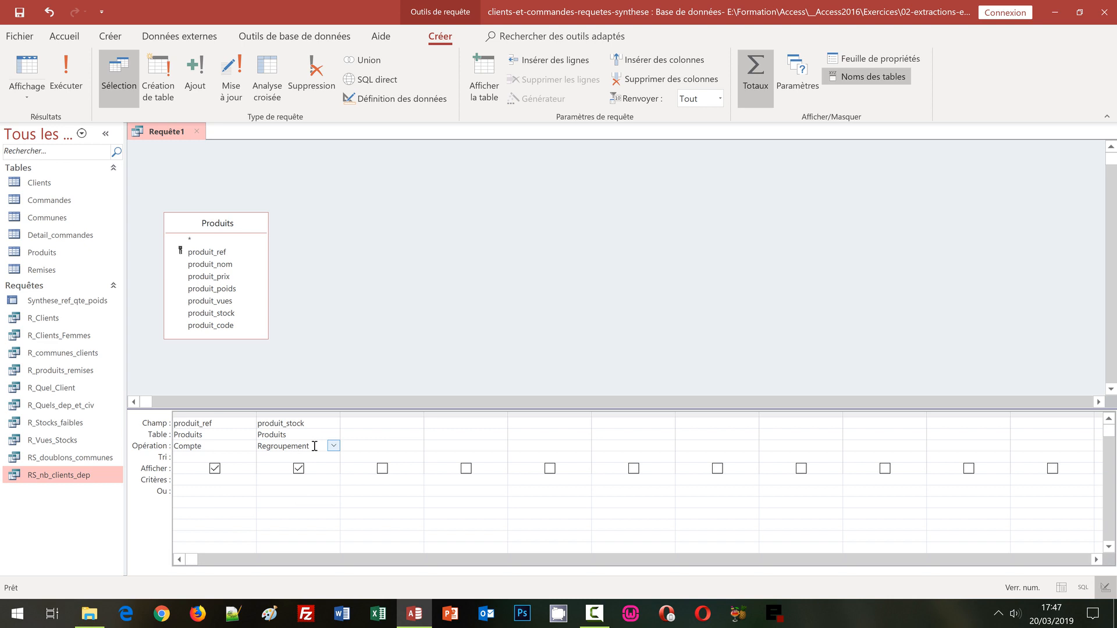
left_click(333, 446)
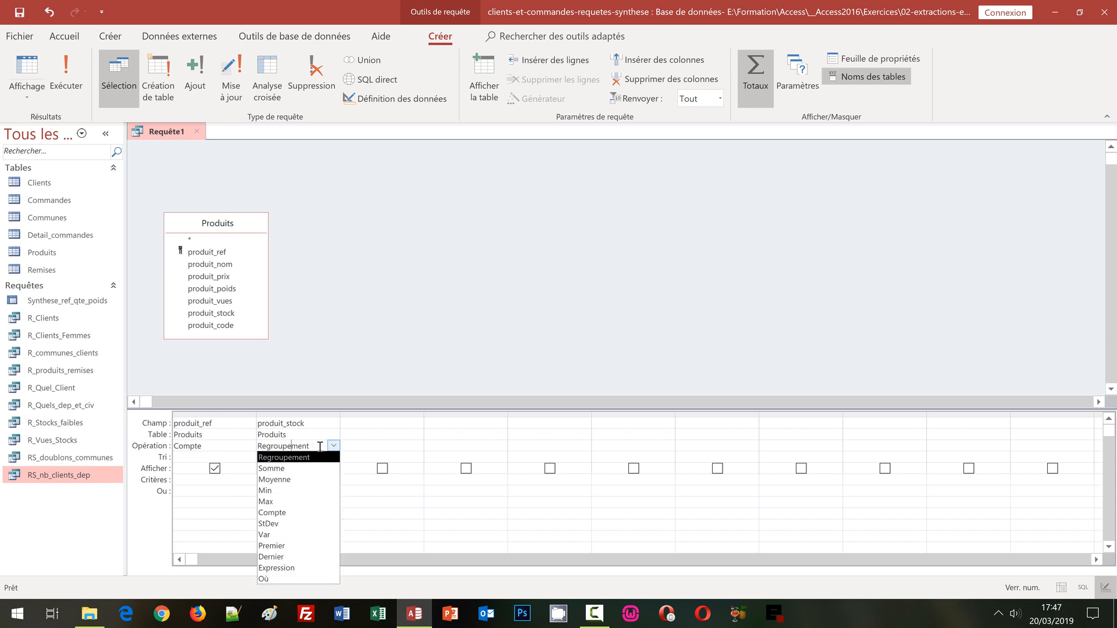
left_click(273, 579)
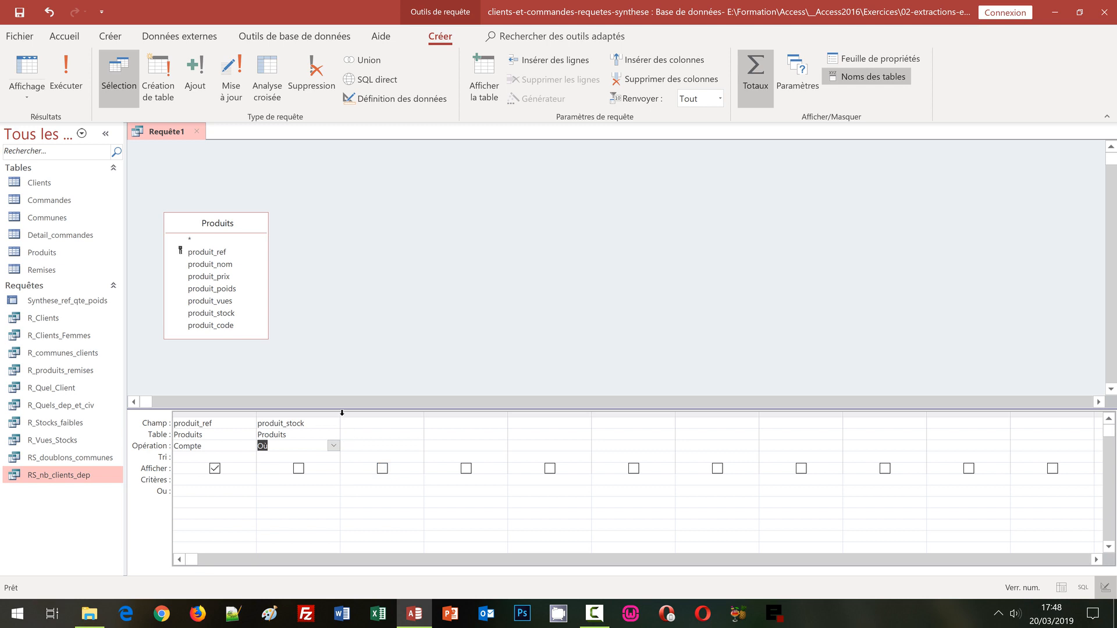
Step: Widen the produit_stock column and enter the criterion >[Inférieur à quelle quantité ?] for that field
left_click_drag(342, 413, 409, 413)
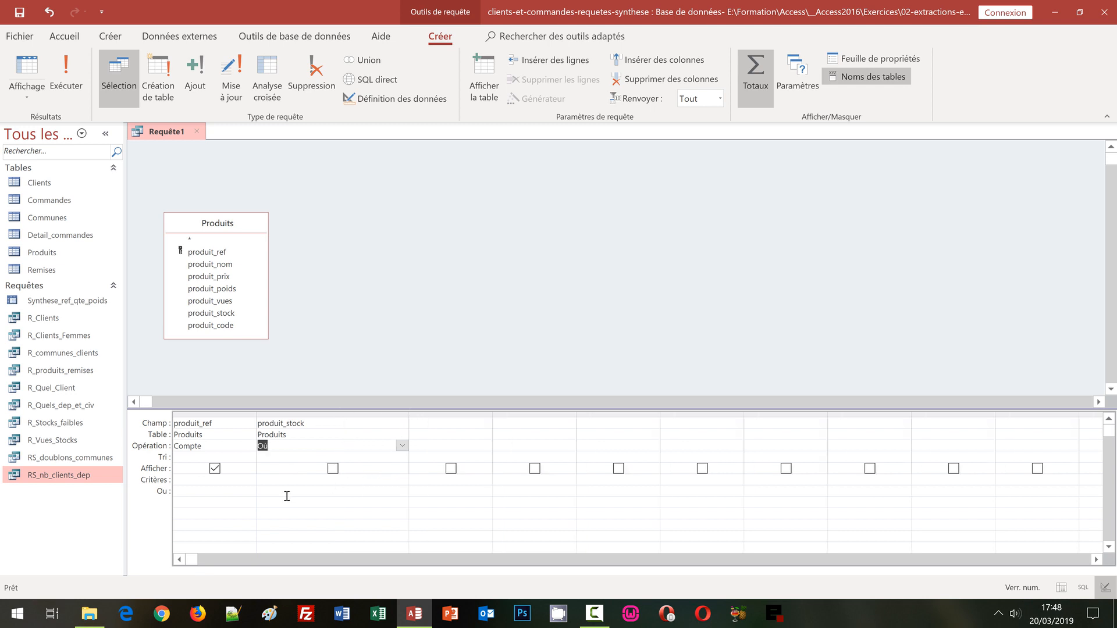
left_click(274, 480)
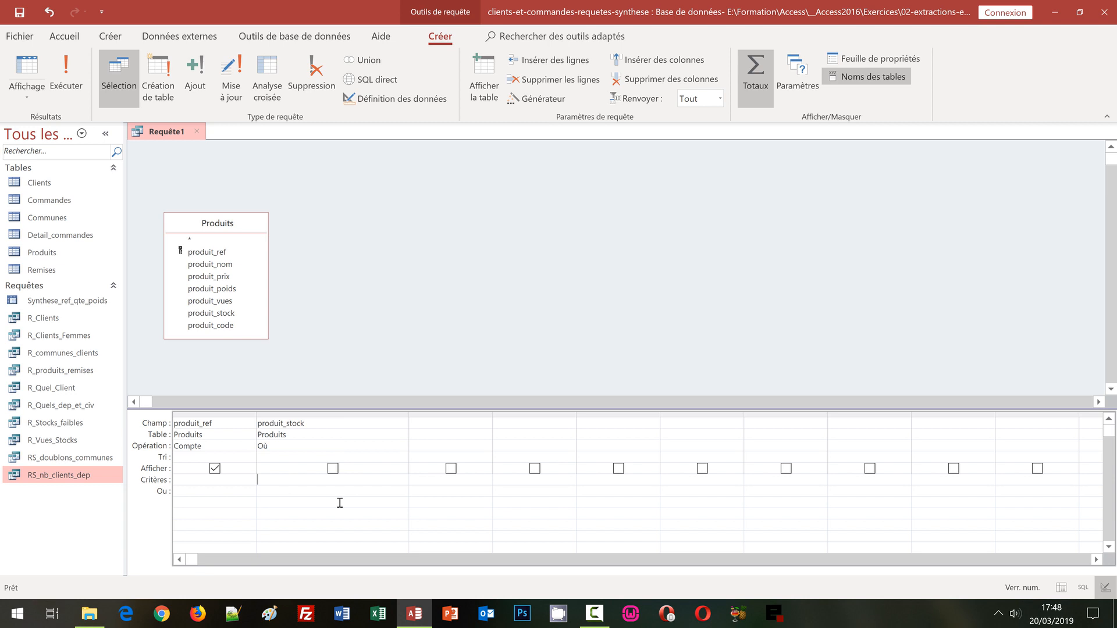
type(">[Inférieur à quelle quantité ?")
Step: Run the Produits query with a quantity of 7, then close it without saving
left_click(66, 76)
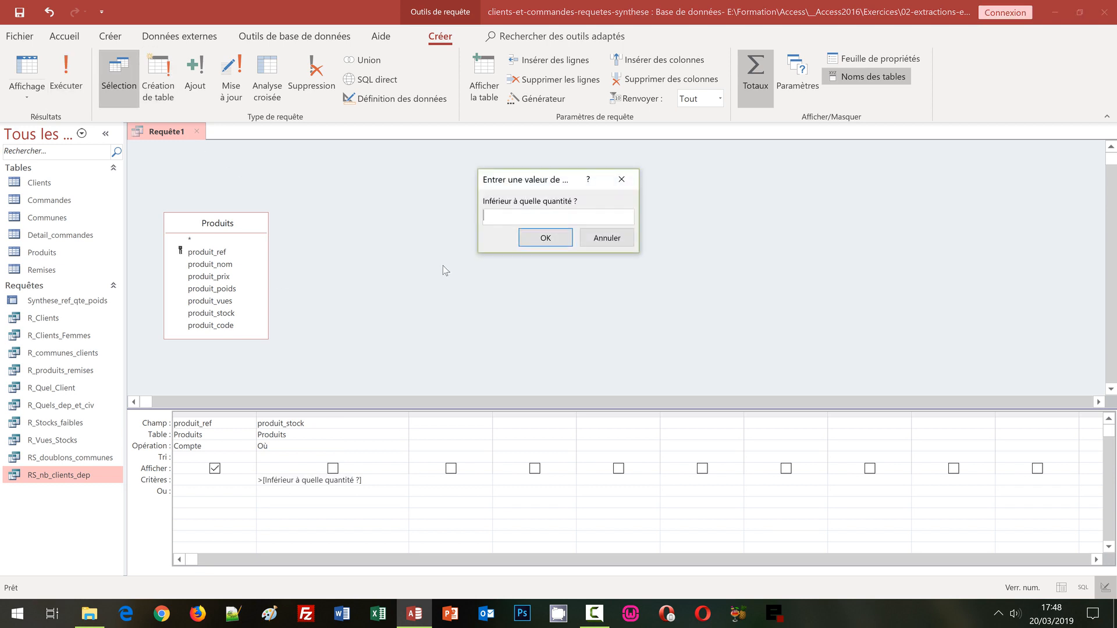
type("7")
left_click(541, 238)
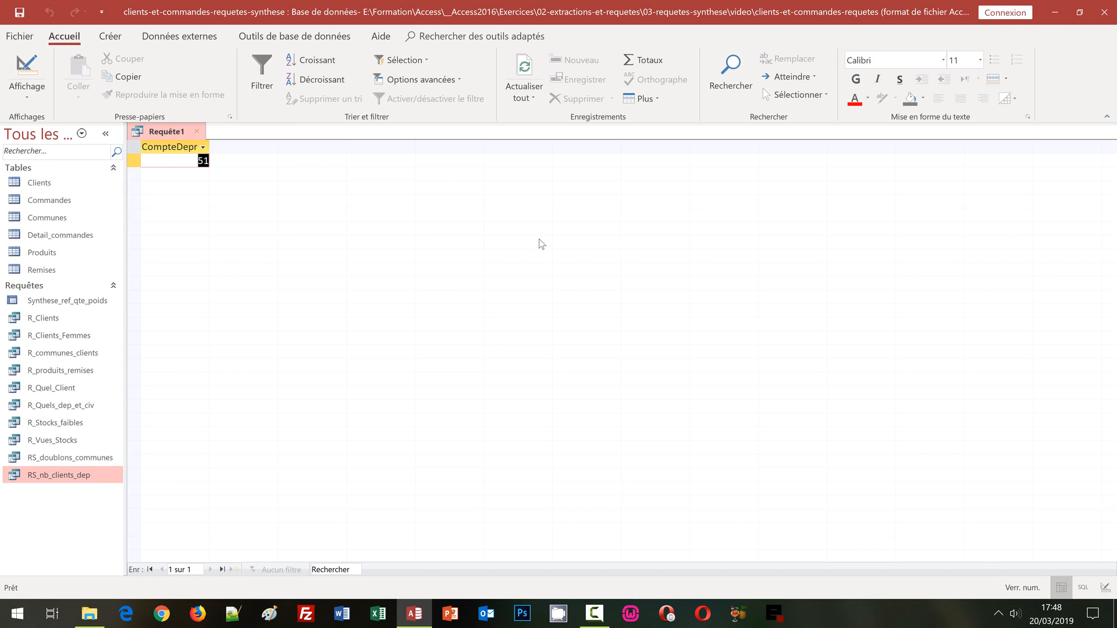
left_click(199, 132)
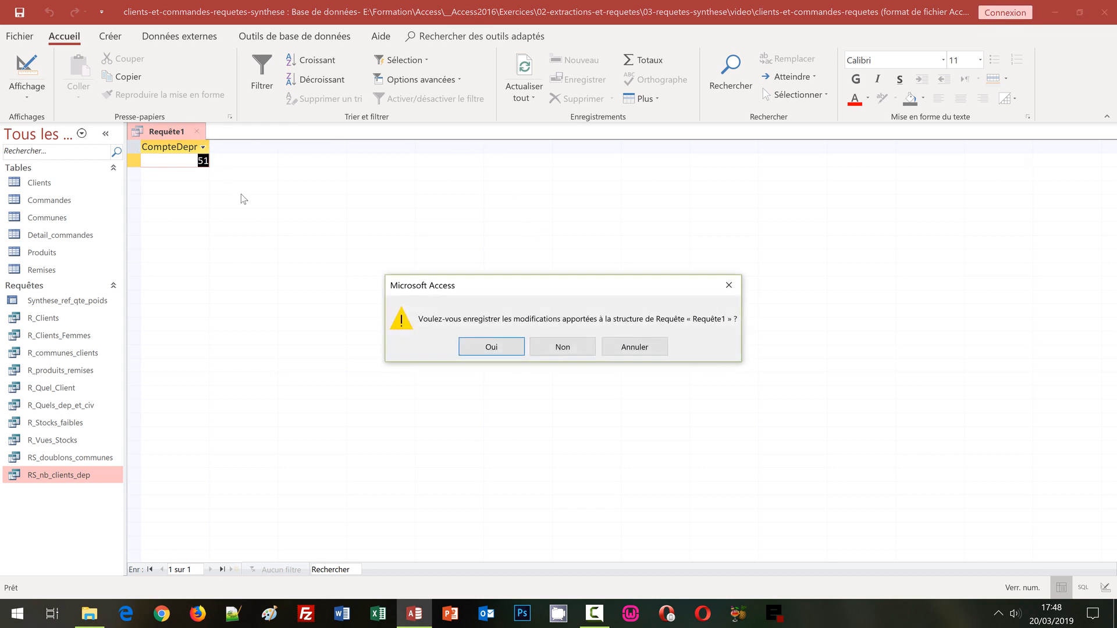
left_click(558, 349)
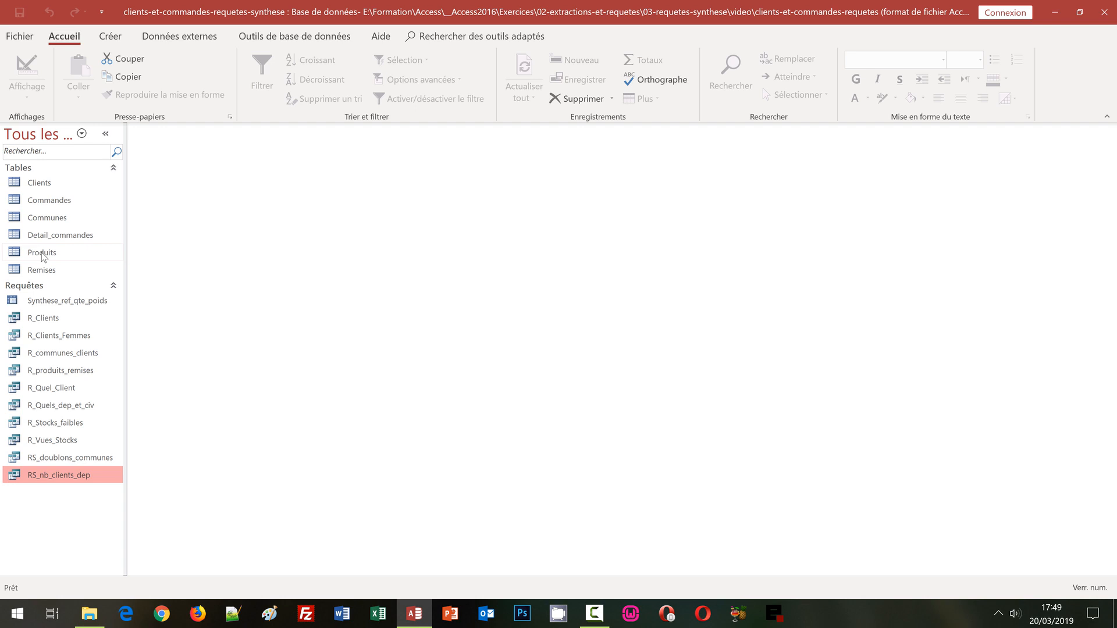
Step: Start another design-view query based on the Produits table, then enlarge and reposition its field list to show every field
left_click(122, 44)
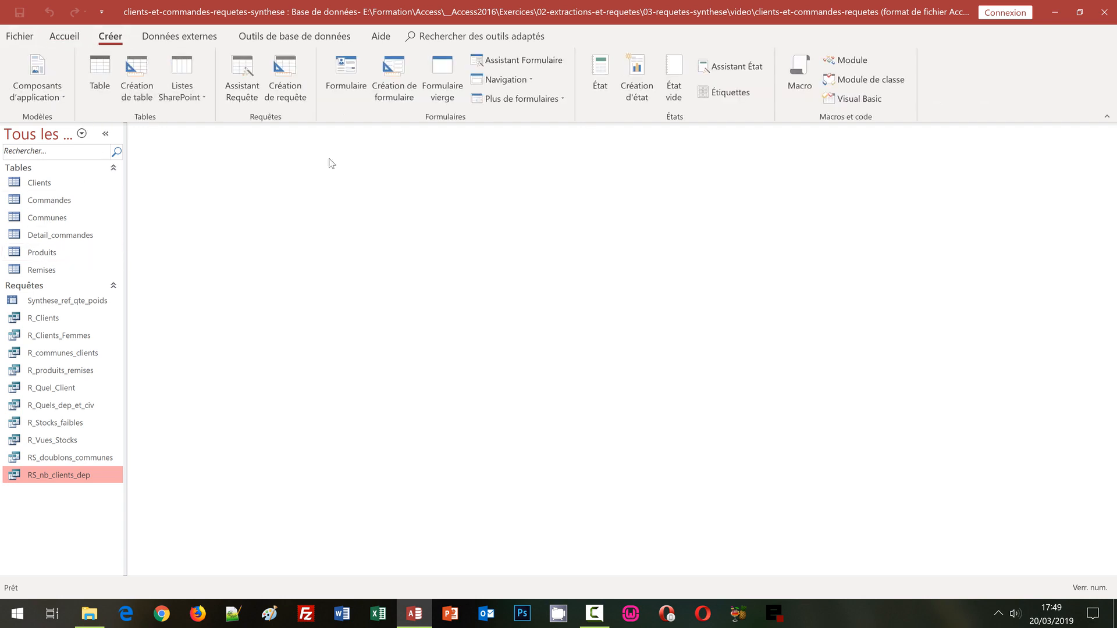
left_click(300, 90)
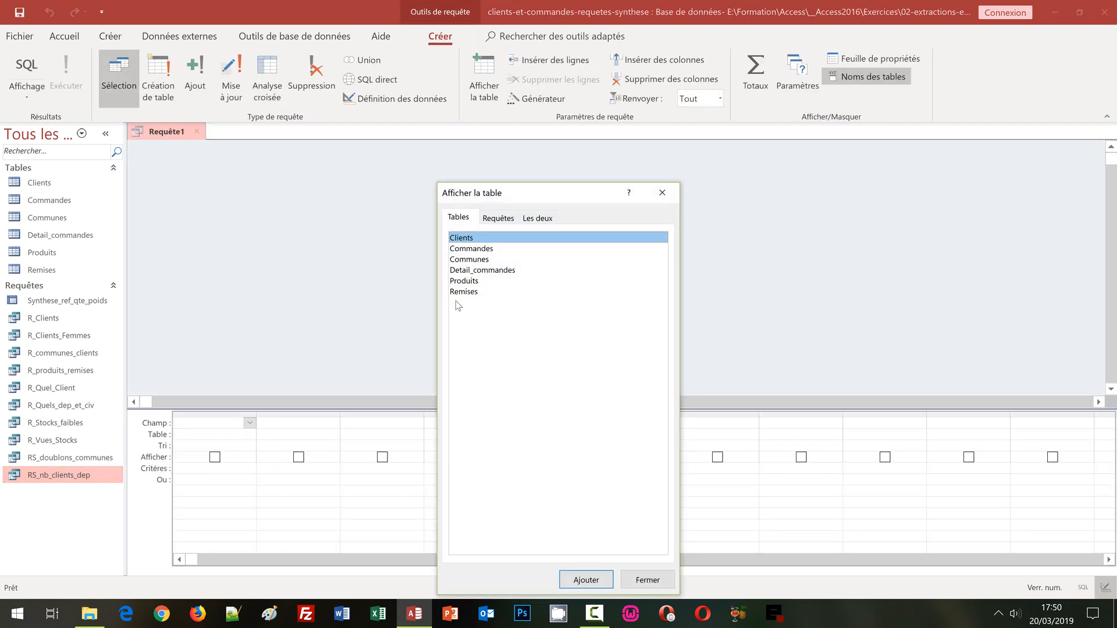
left_click(463, 280)
left_click(574, 579)
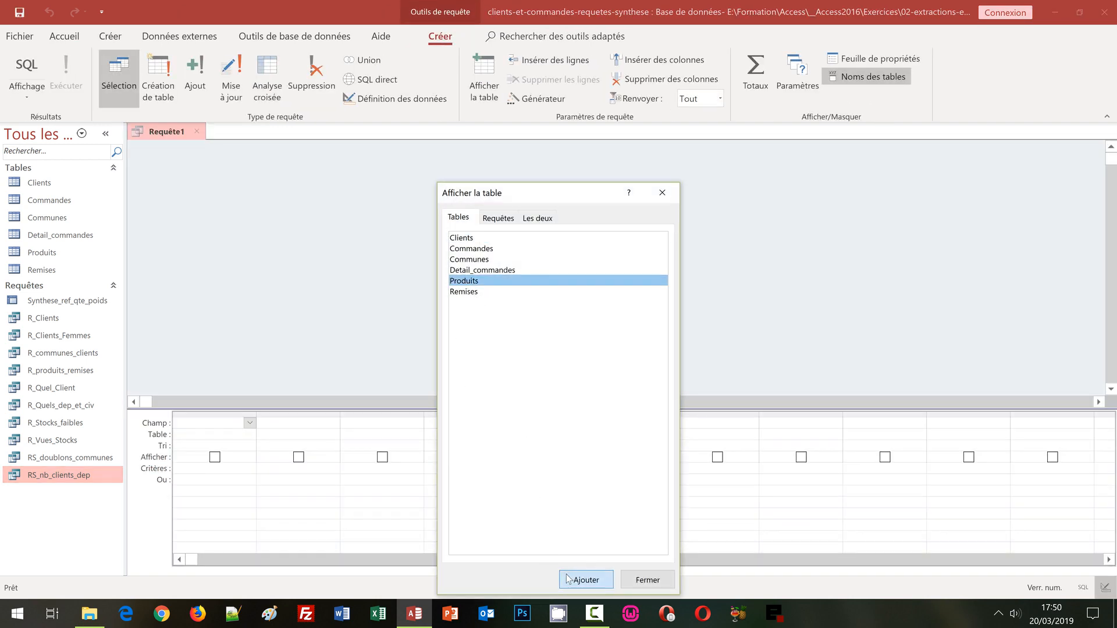
left_click(640, 579)
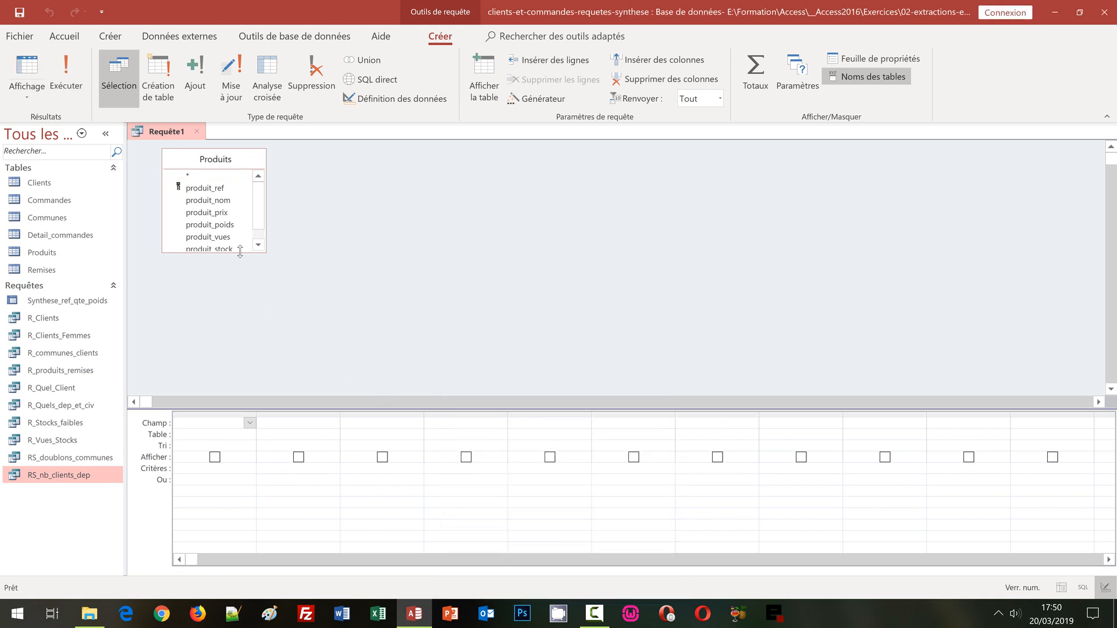
left_click_drag(239, 251, 241, 287)
left_click_drag(245, 164, 235, 231)
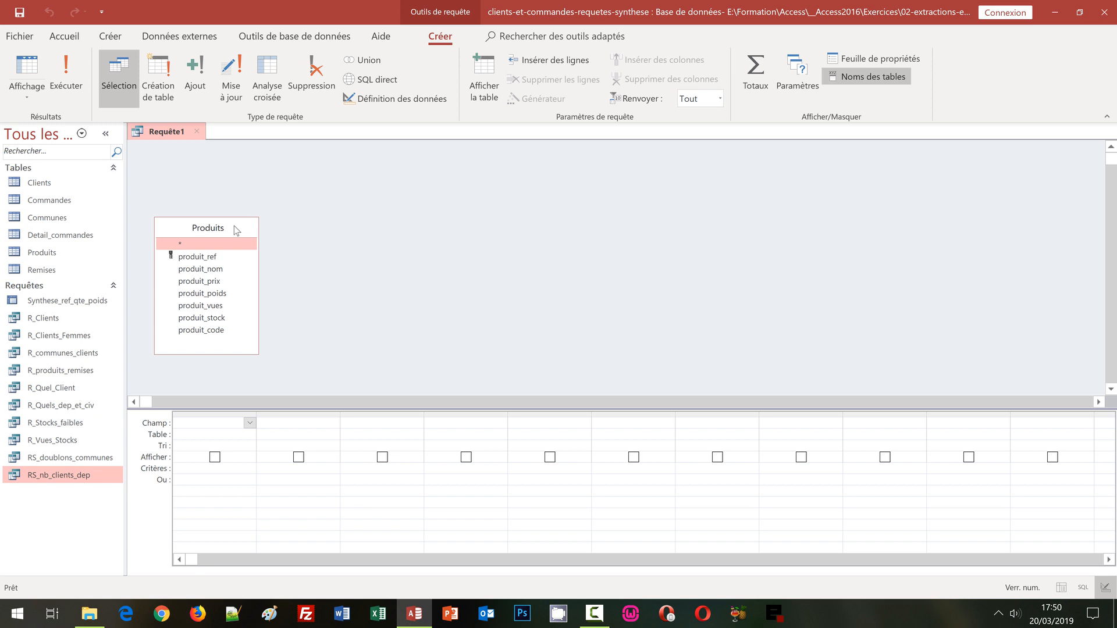
Step: Add the produit_stock field to the query grid and show the totals row so it is grouped (Regroupement)
left_click(214, 319)
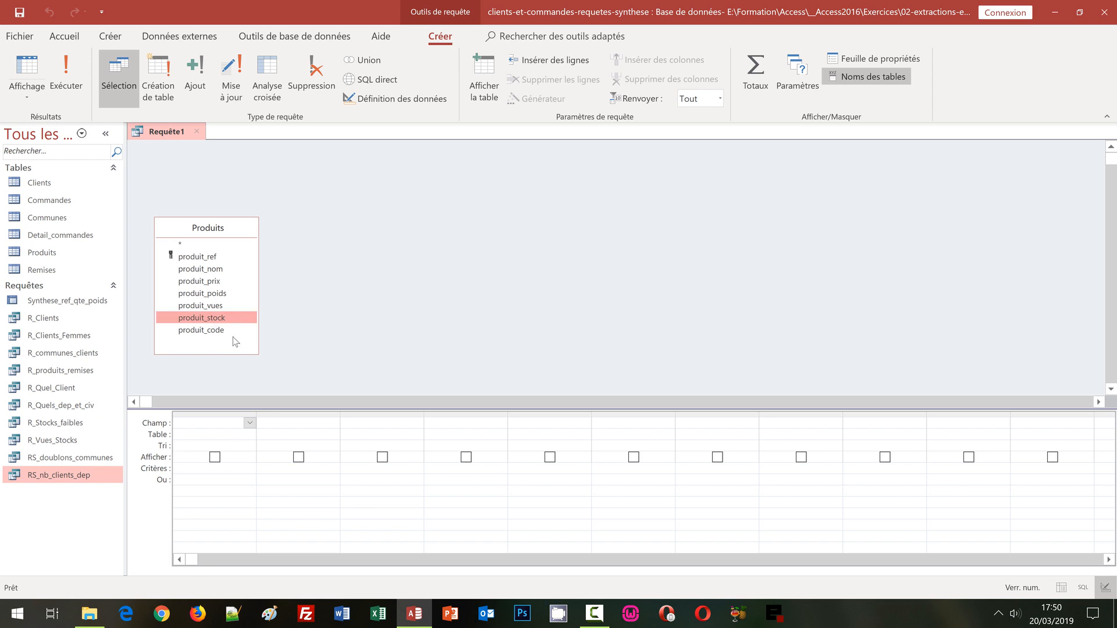
double_click(205, 322)
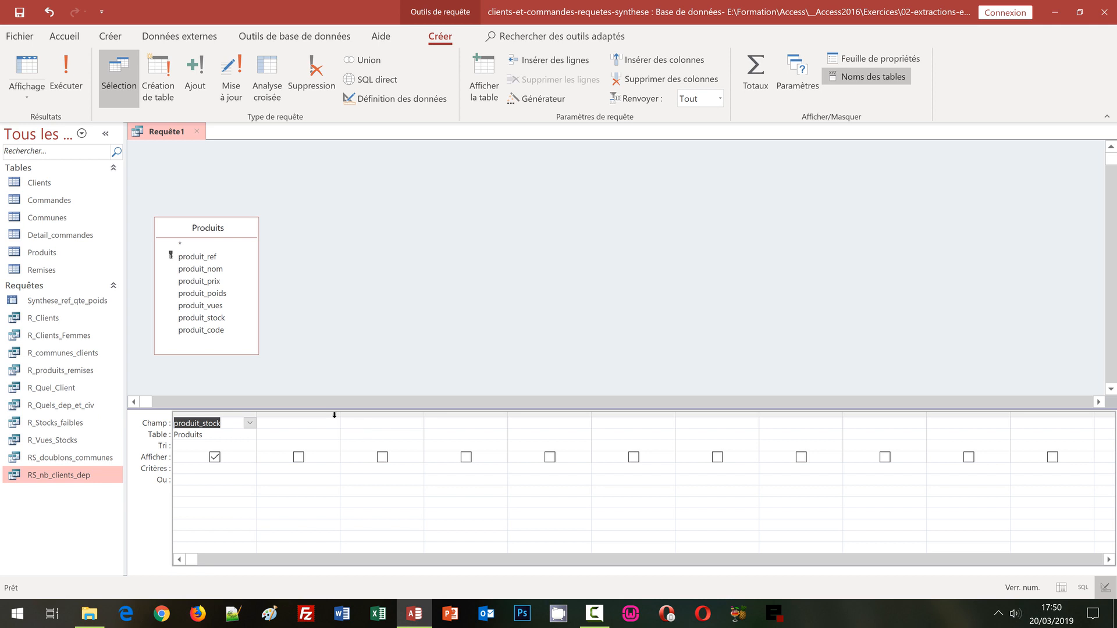
right_click(242, 503)
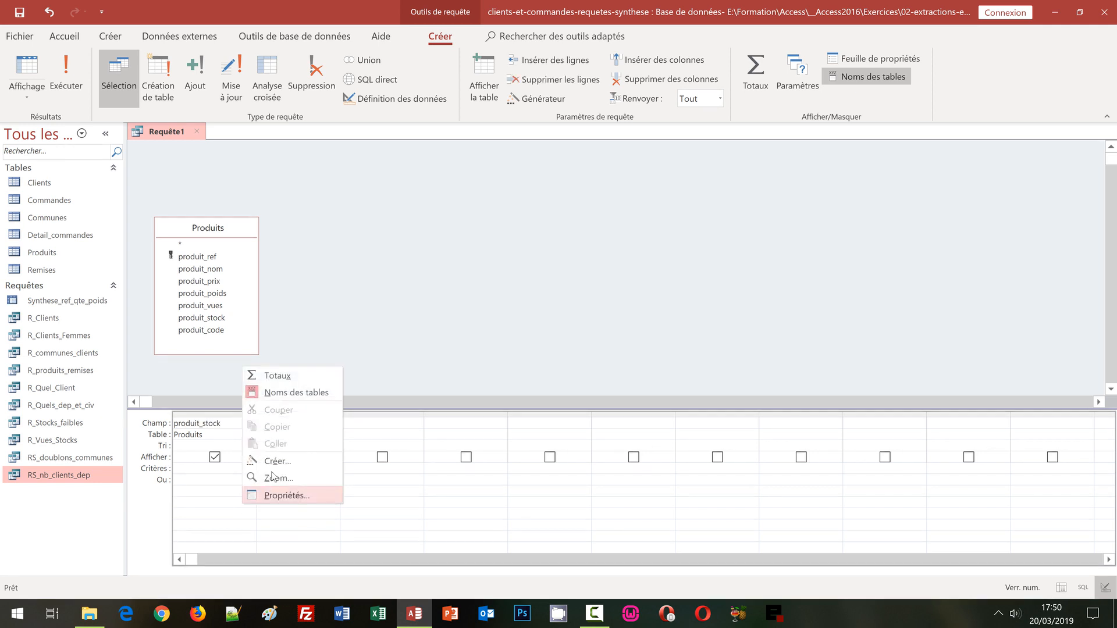
left_click(269, 377)
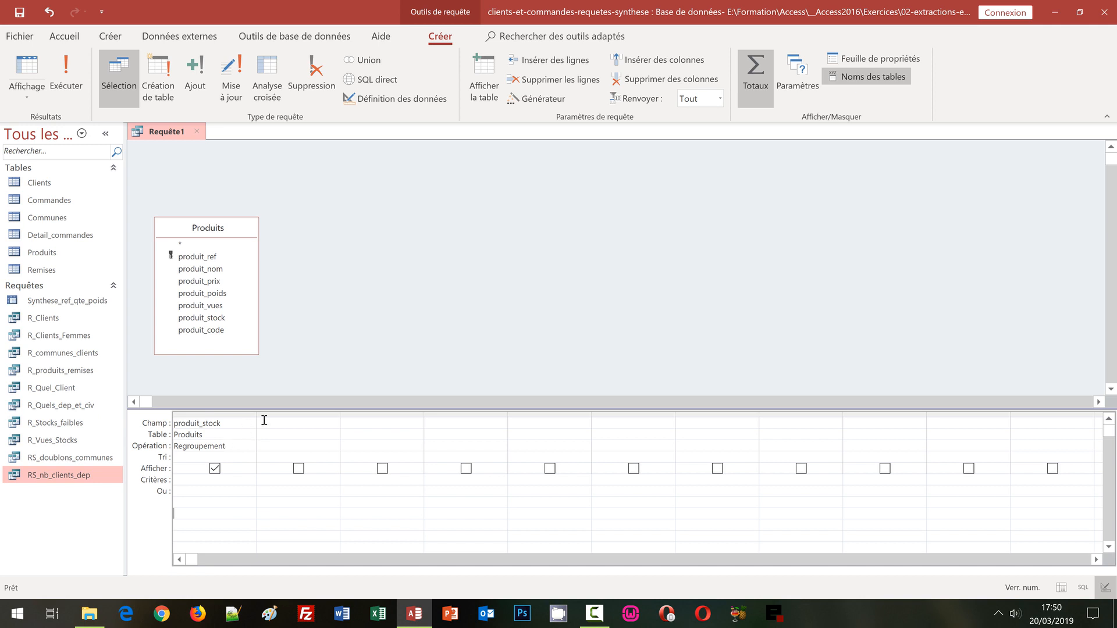
Step: Widen the second column and enter the calculated field valeur_M:[produit_stock]*[produit_prix]
left_click_drag(340, 416, 479, 415)
left_click(304, 424)
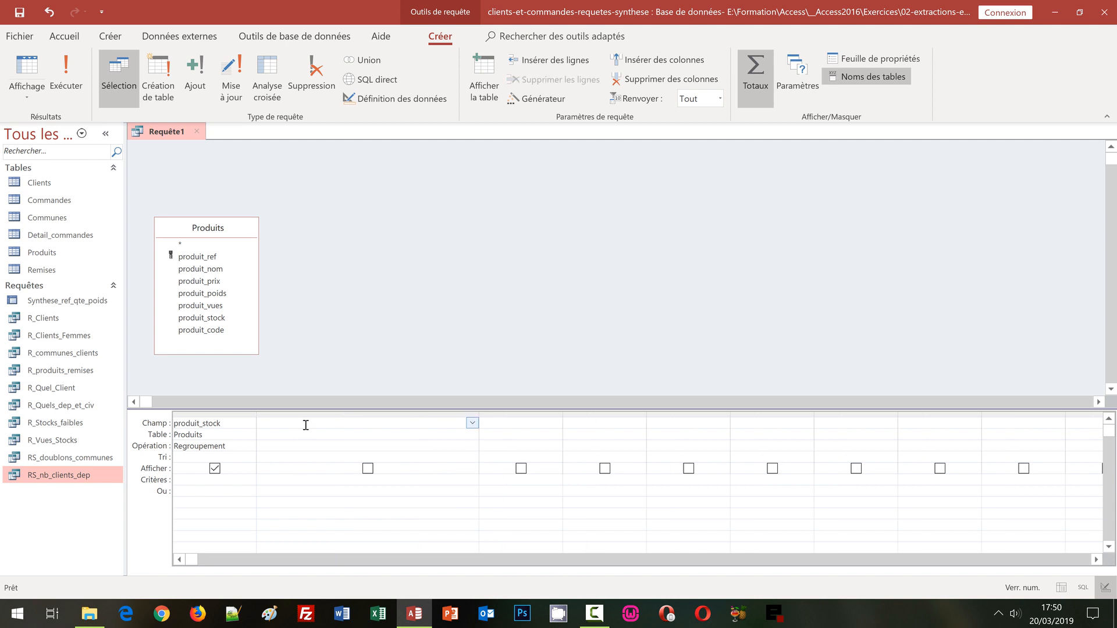
type("valeur_M:[")
type("produit_stock")
type("]*[produit_")
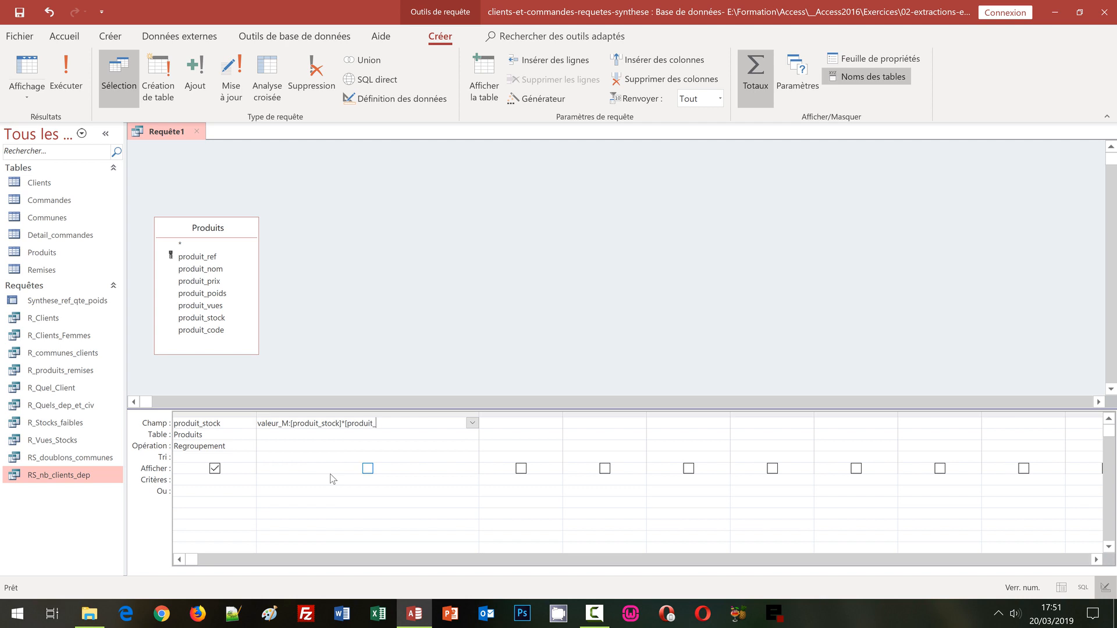
type("prix]")
Step: Set the operation of the valeur_M calculated field to Somme
left_click(298, 446)
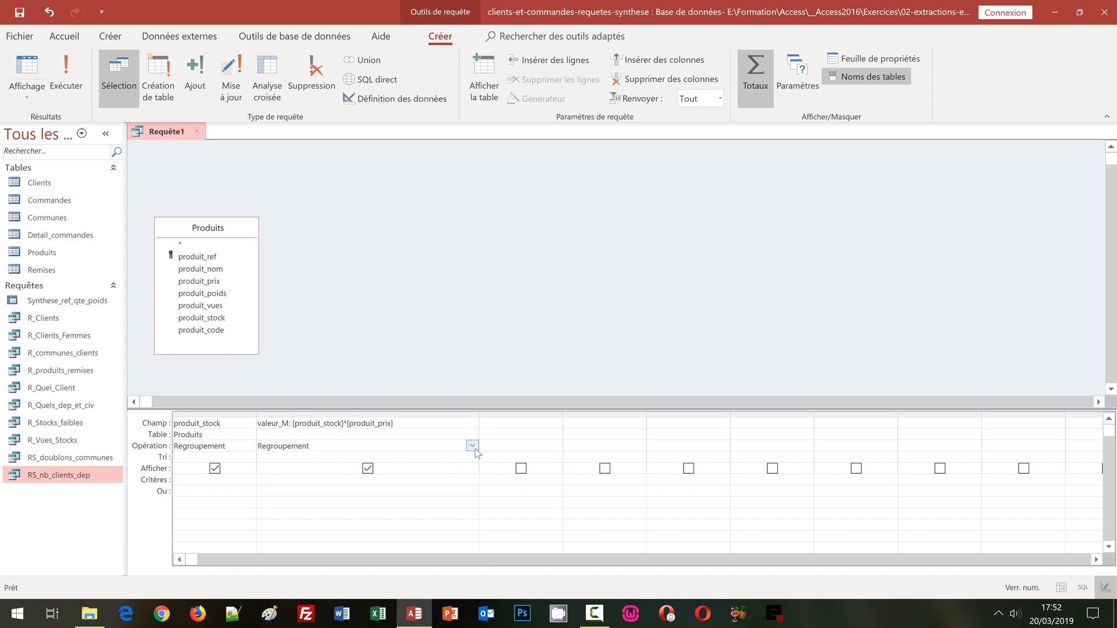
left_click(472, 446)
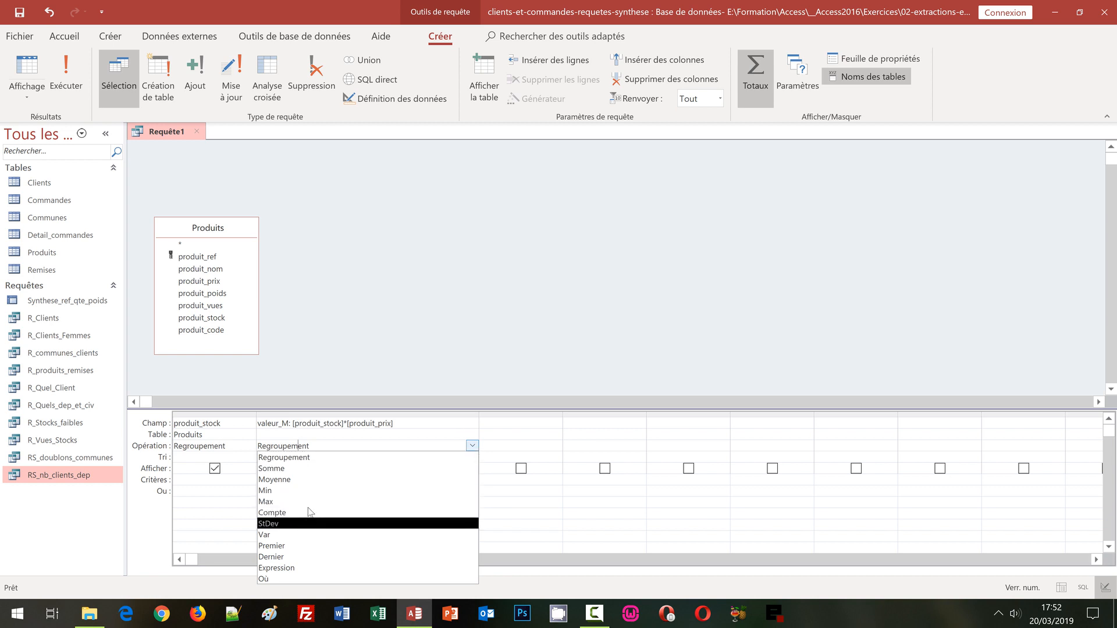
left_click(297, 469)
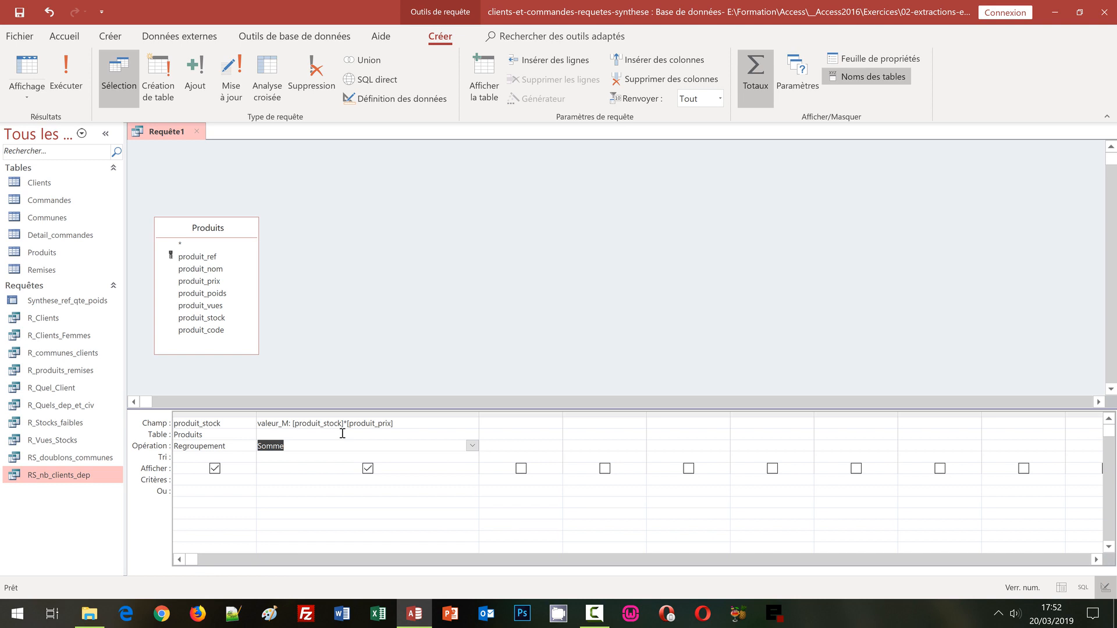
Step: Save the query as RS_valeurs_marchandes_stocks and run it
key("ctrl+s")
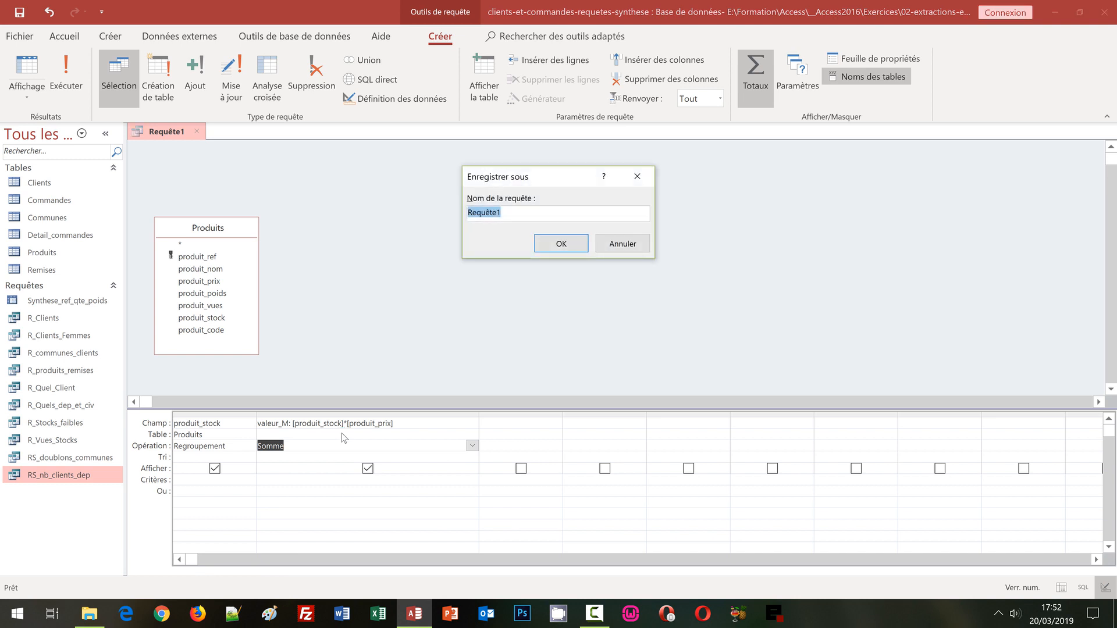
type("RS_valeurs_marchandes_stocks")
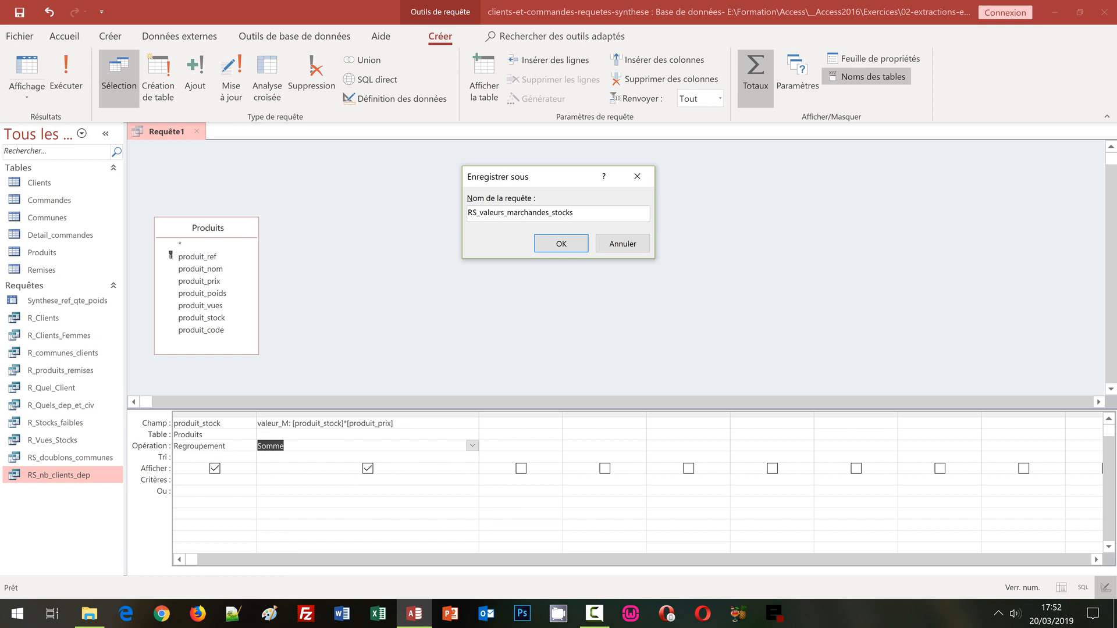
left_click(558, 247)
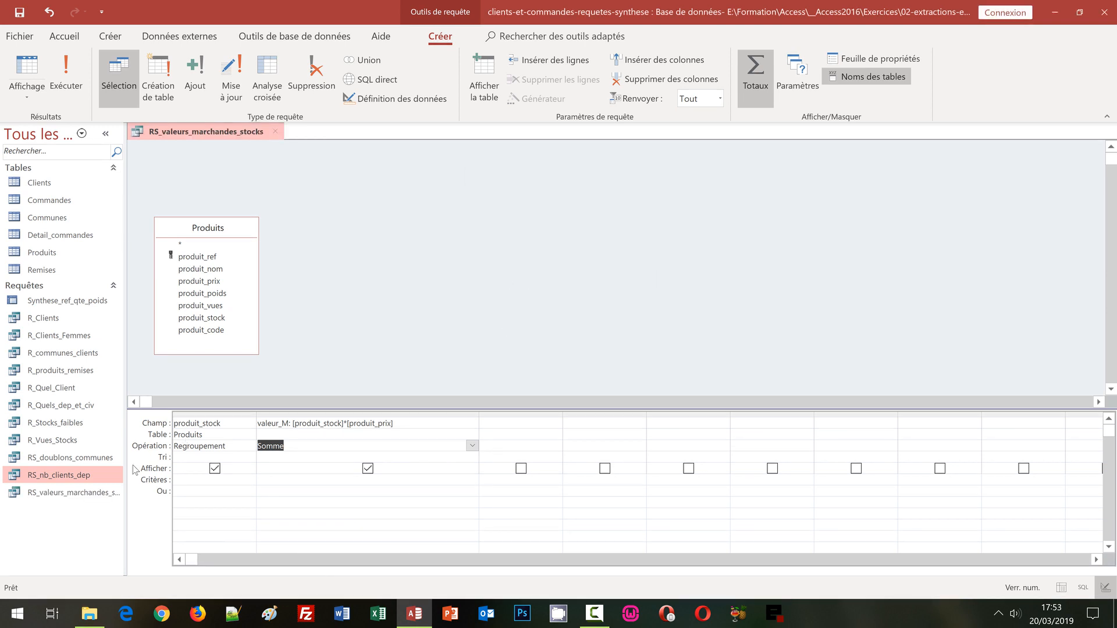
left_click(74, 84)
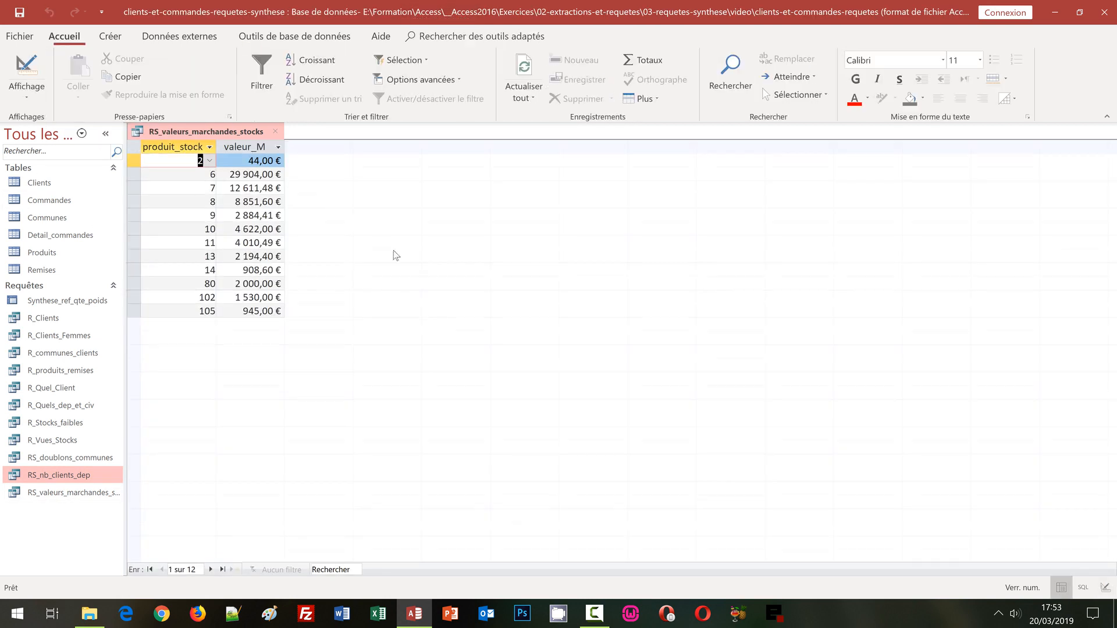